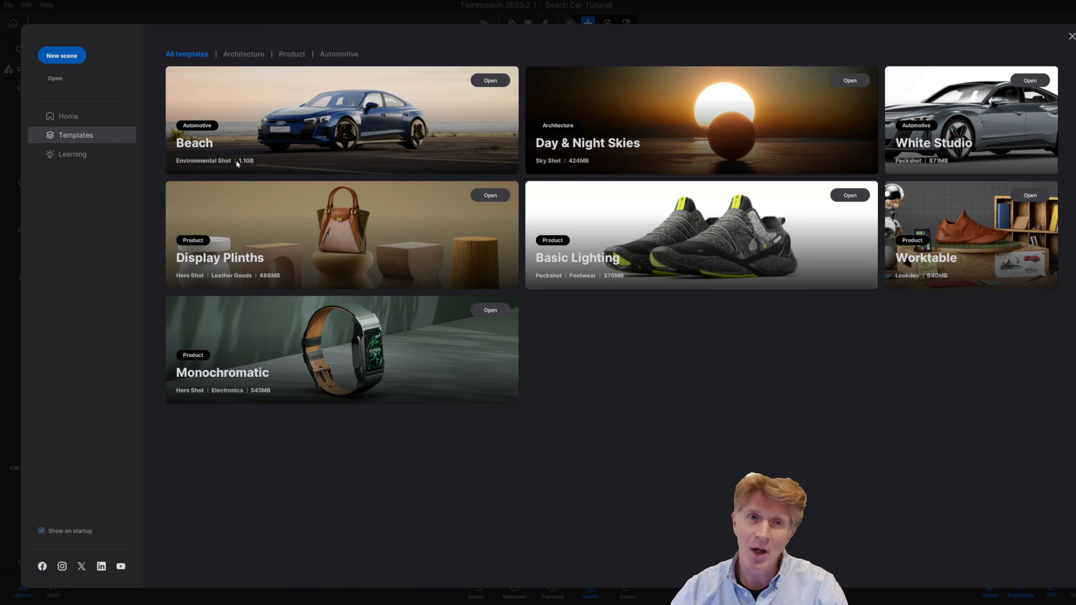
# Open the scene's saved media images and preview Image 01, Image 02 and Image 03
pyautogui.moveTo(237, 162)
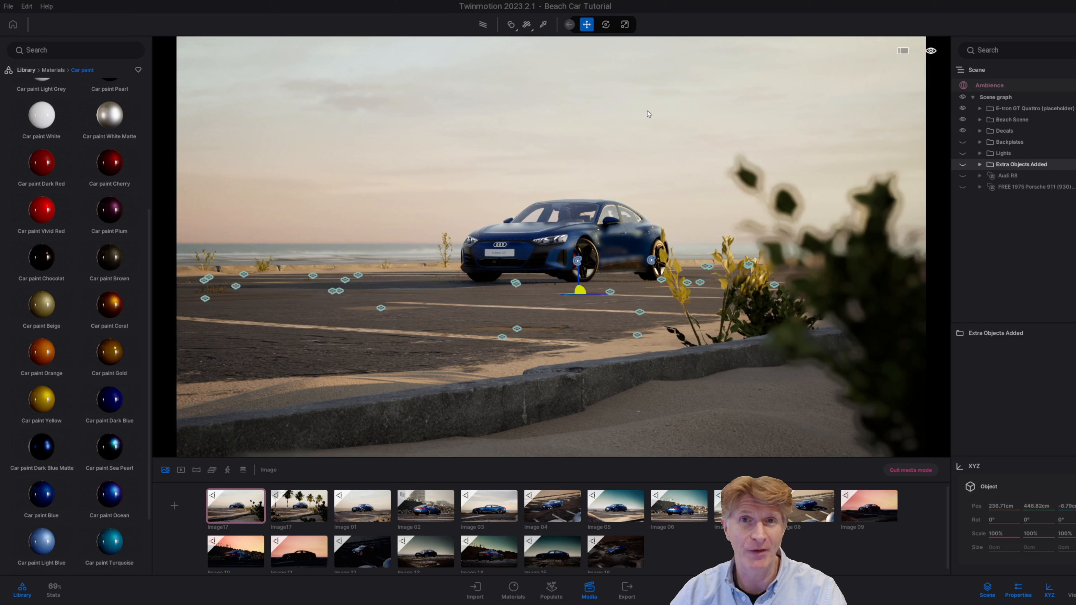
pyautogui.click(590, 590)
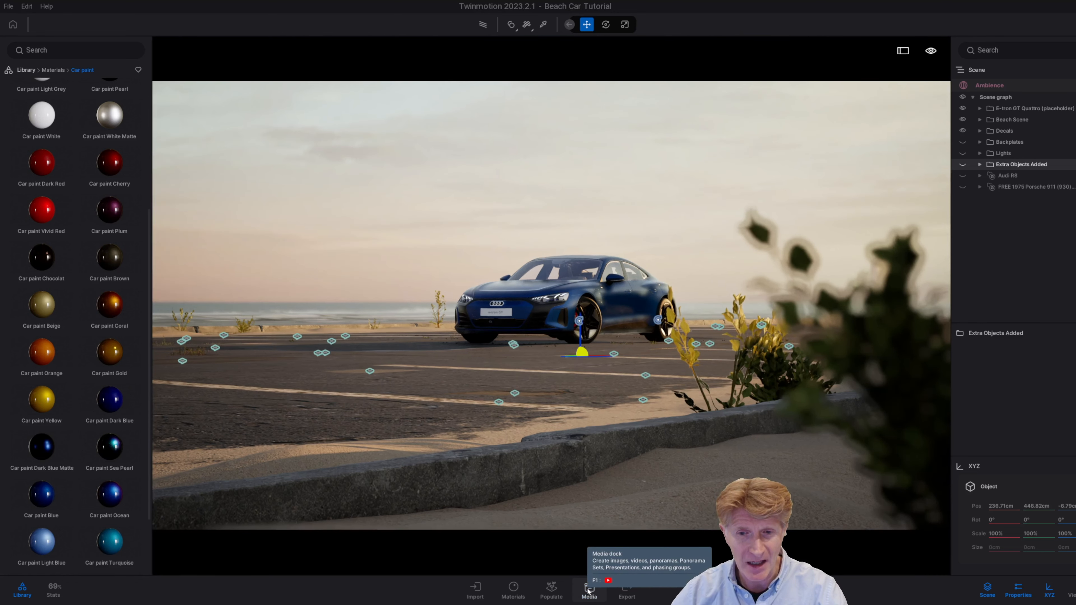
pyautogui.click(588, 591)
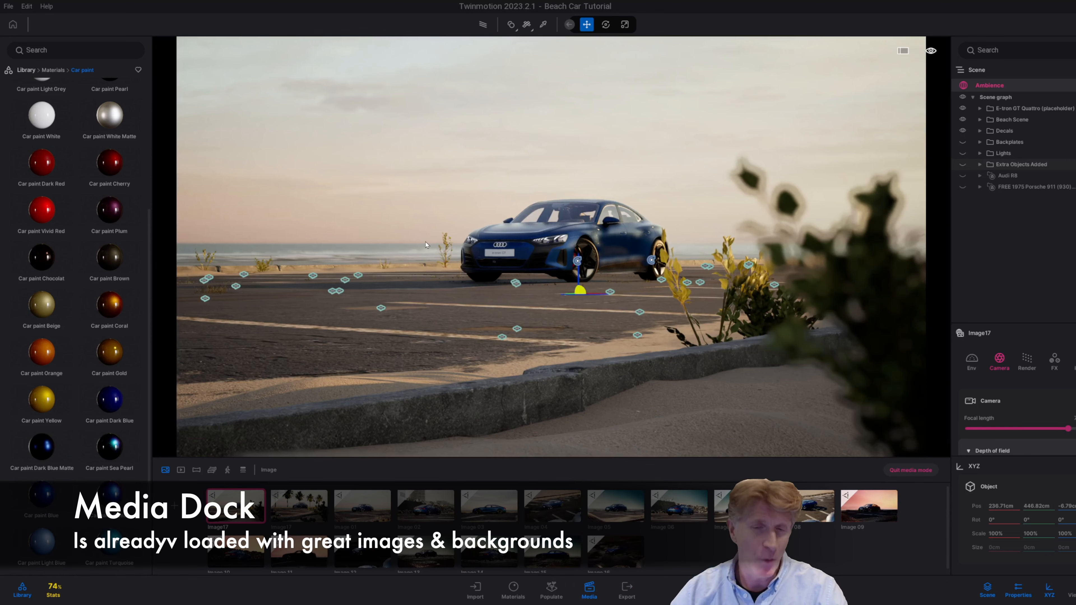
pyautogui.click(364, 518)
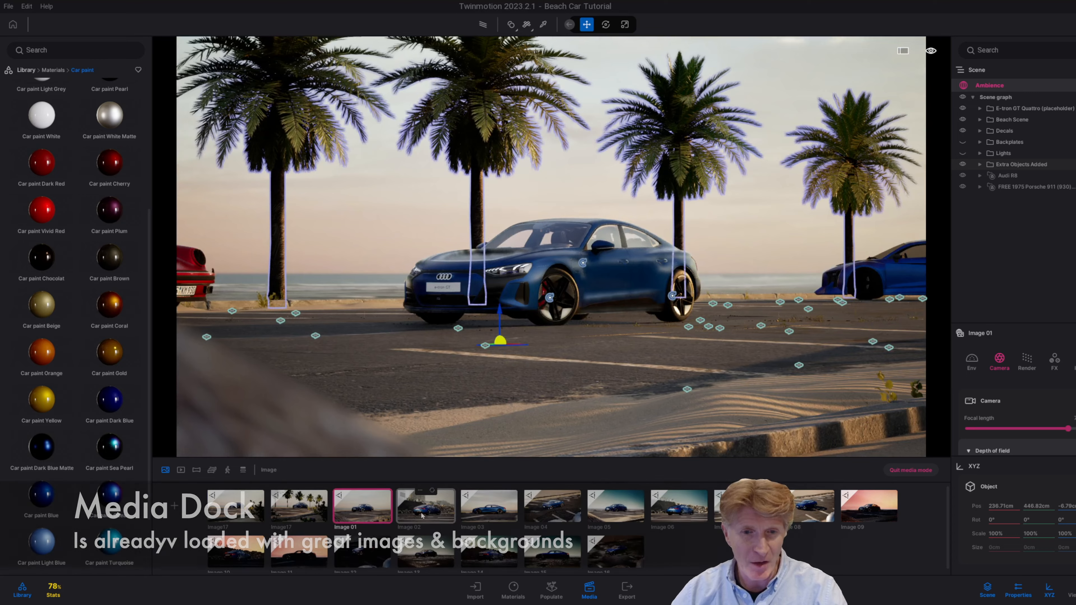
pyautogui.click(421, 515)
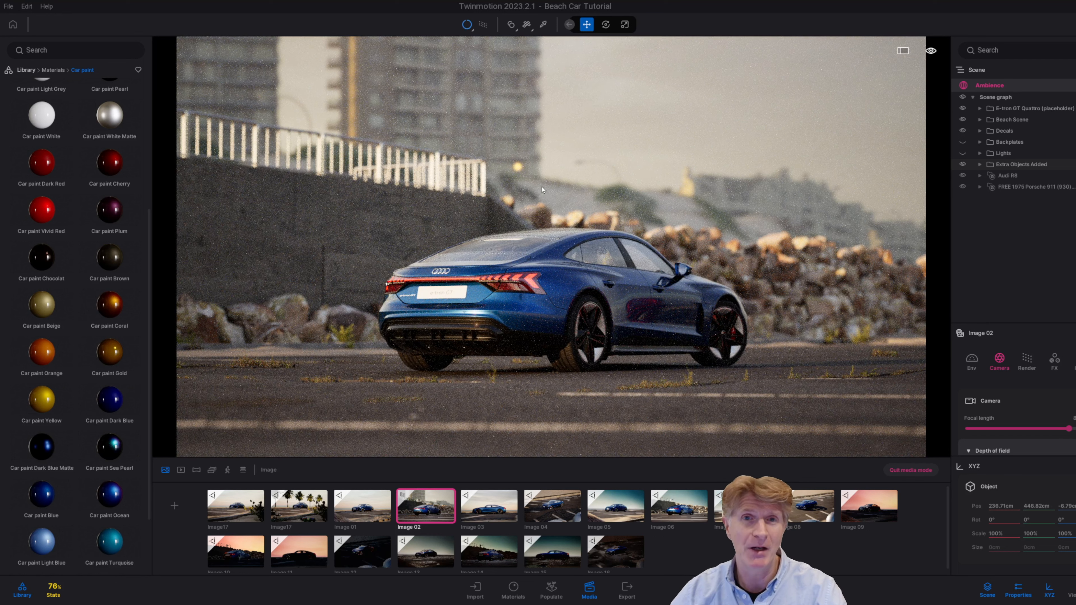
pyautogui.click(487, 513)
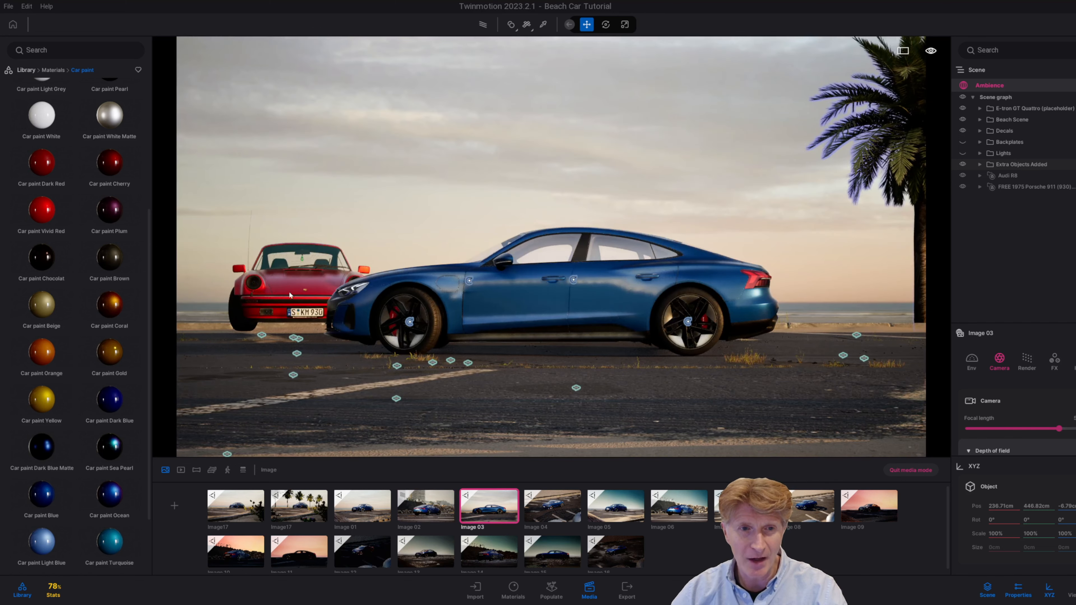
# Hide the Extra Objects Added folder and the Porsche 911 in Image 03, and update the saved image
pyautogui.click(963, 165)
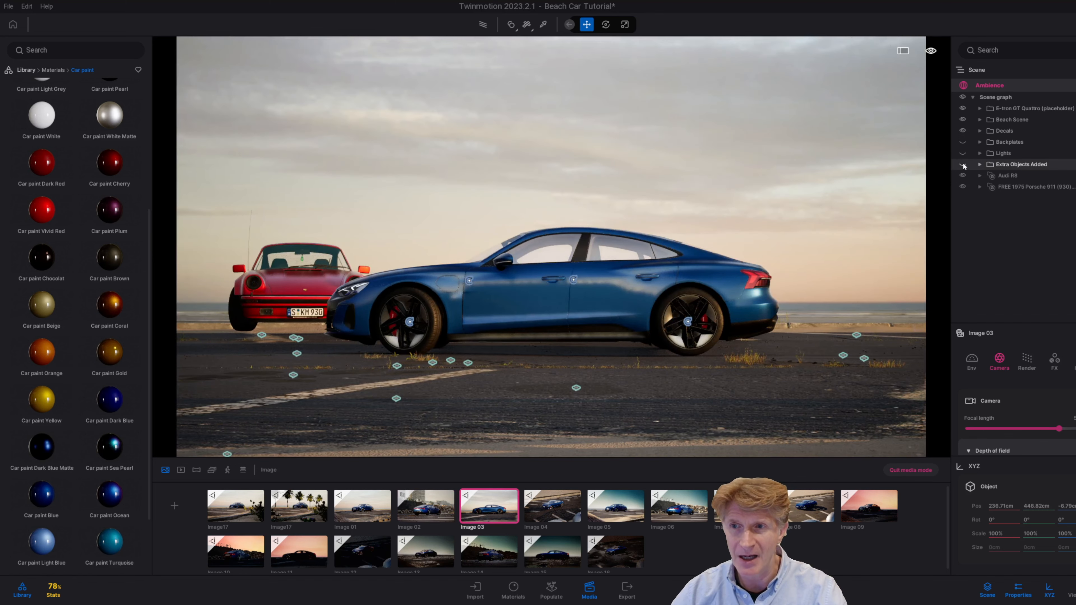
pyautogui.click(963, 187)
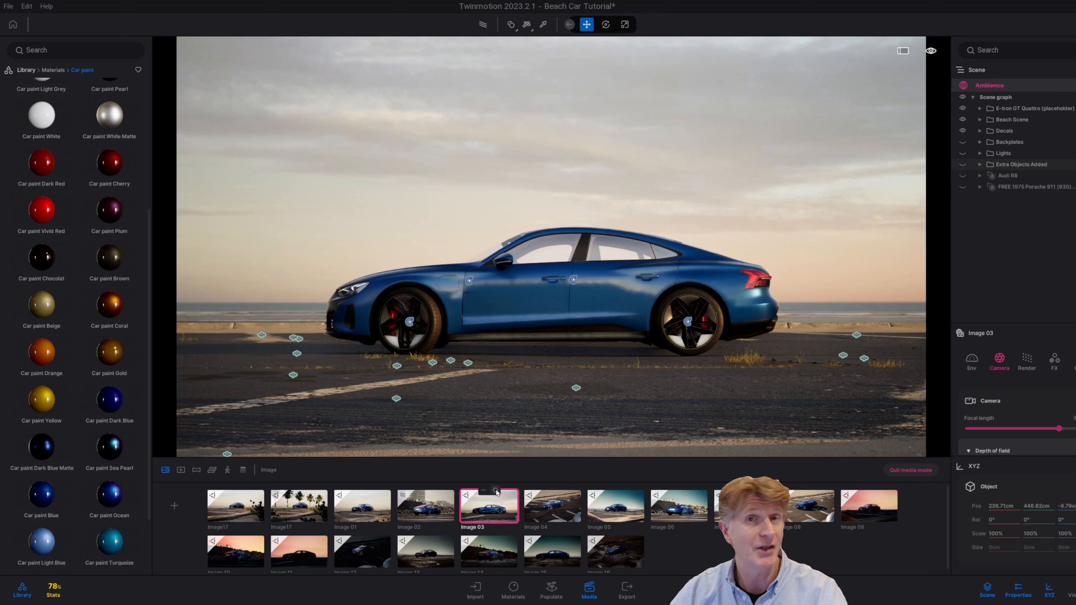
pyautogui.click(496, 492)
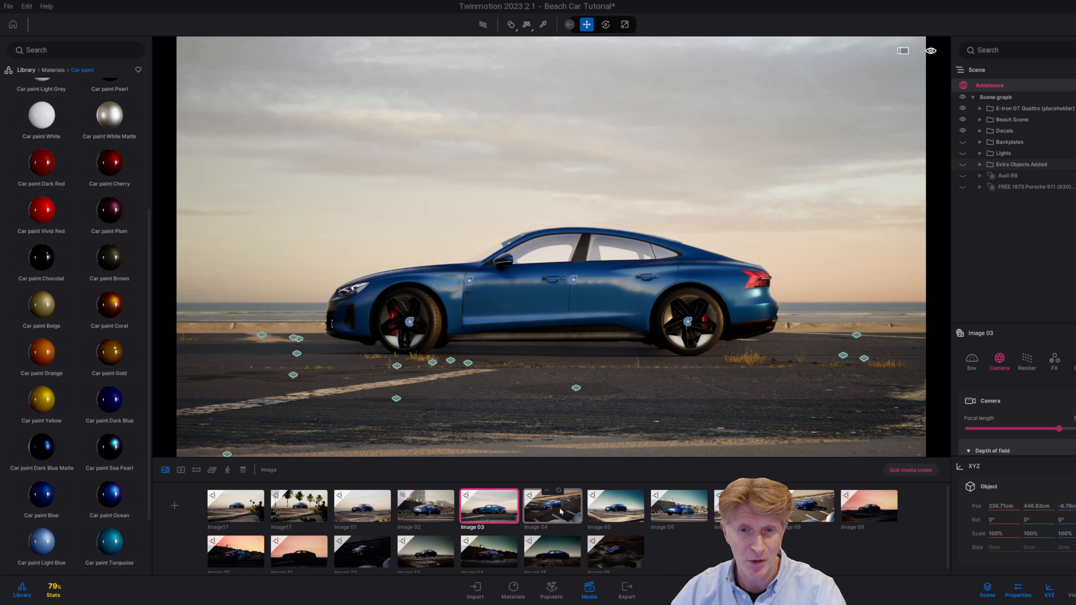
# Preview the saved media images Image 04, Image 05 and Image 06
pyautogui.click(560, 511)
pyautogui.click(621, 508)
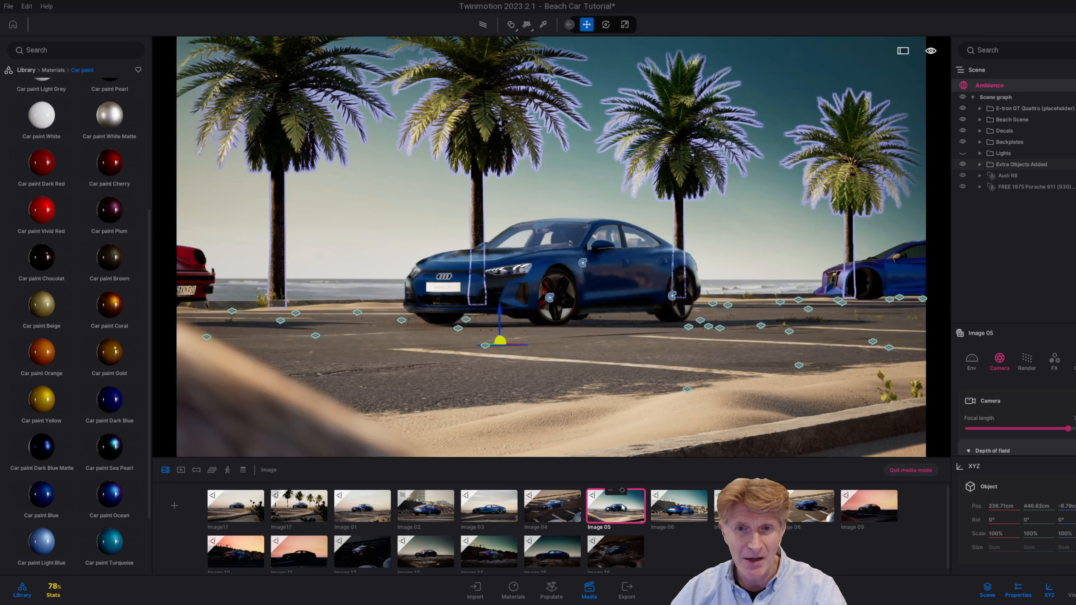
pyautogui.click(675, 508)
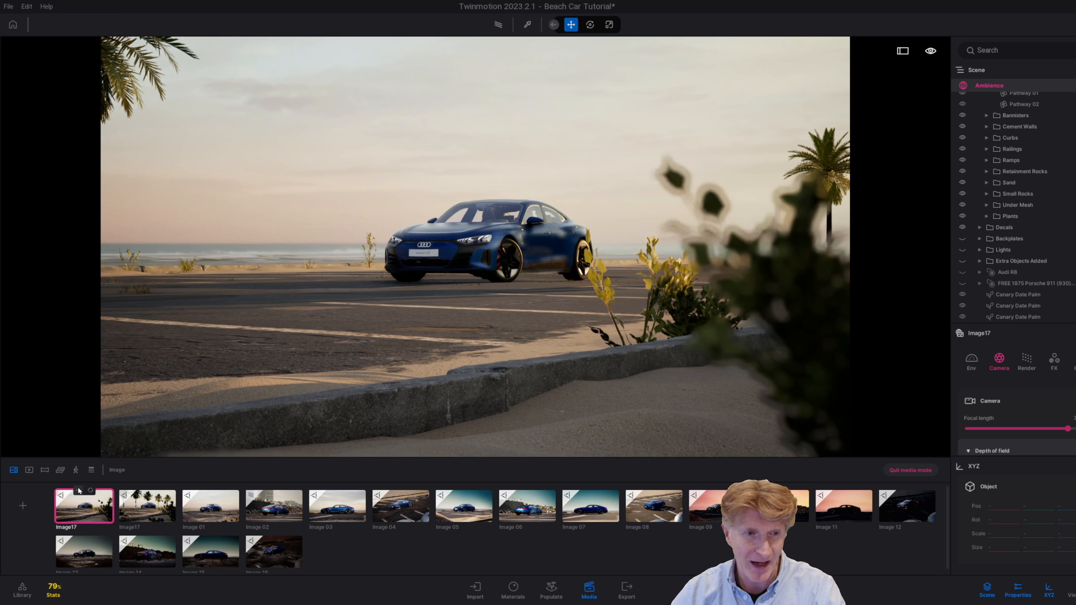
# Duplicate the first Image17, place the copy directly beside the original and make the copy active
pyautogui.click(78, 490)
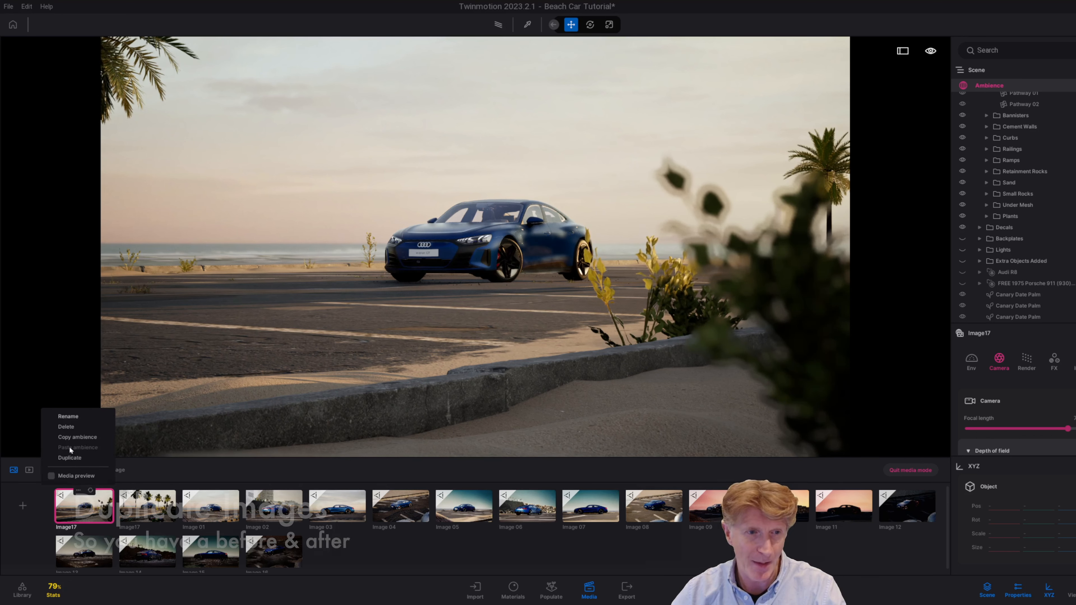
pyautogui.click(70, 457)
pyautogui.moveTo(327, 554); pyautogui.dragTo(200, 505)
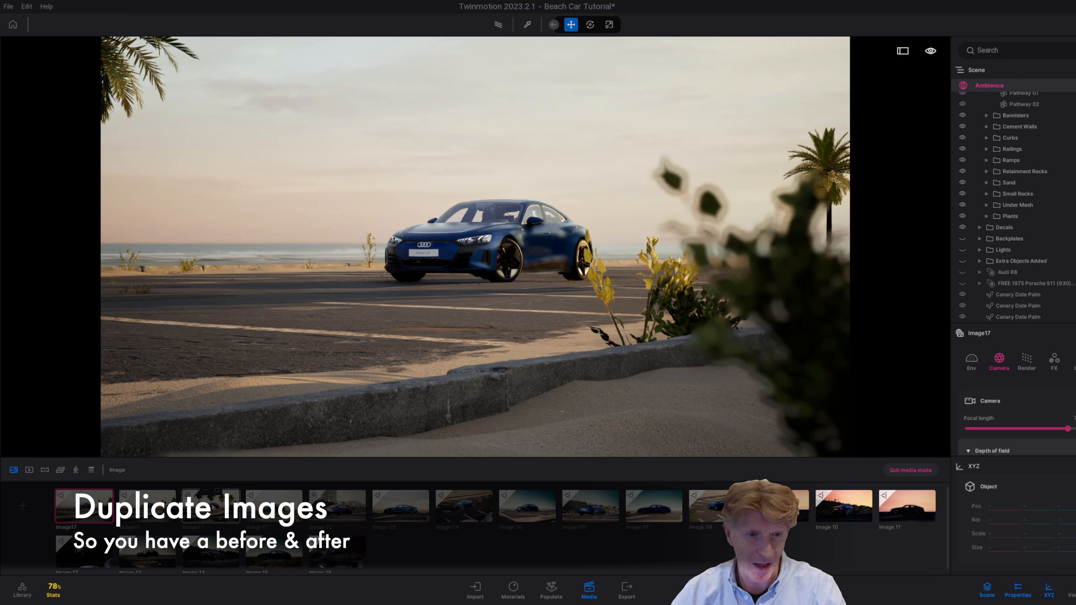
pyautogui.click(147, 507)
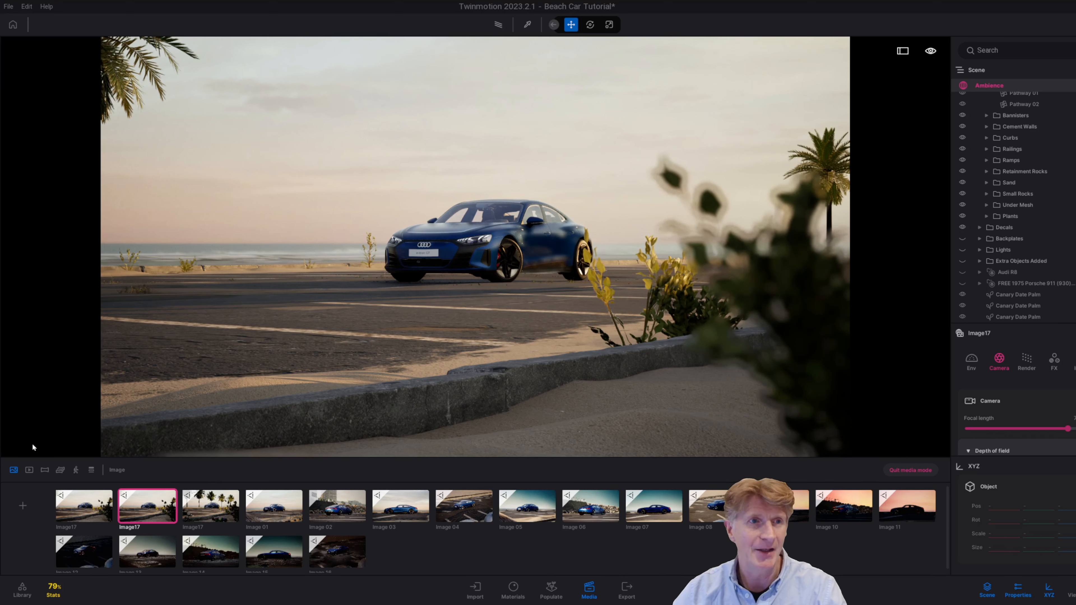
# Show the asset library without the favorites filter and browse to its Sketchfab category
pyautogui.click(23, 587)
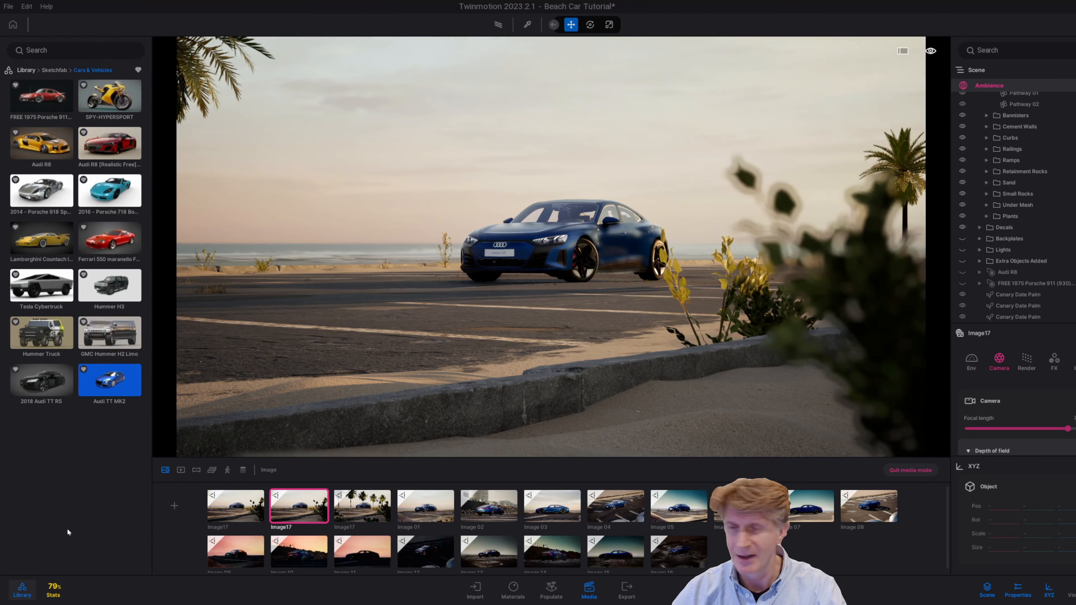
pyautogui.click(138, 70)
pyautogui.click(138, 70)
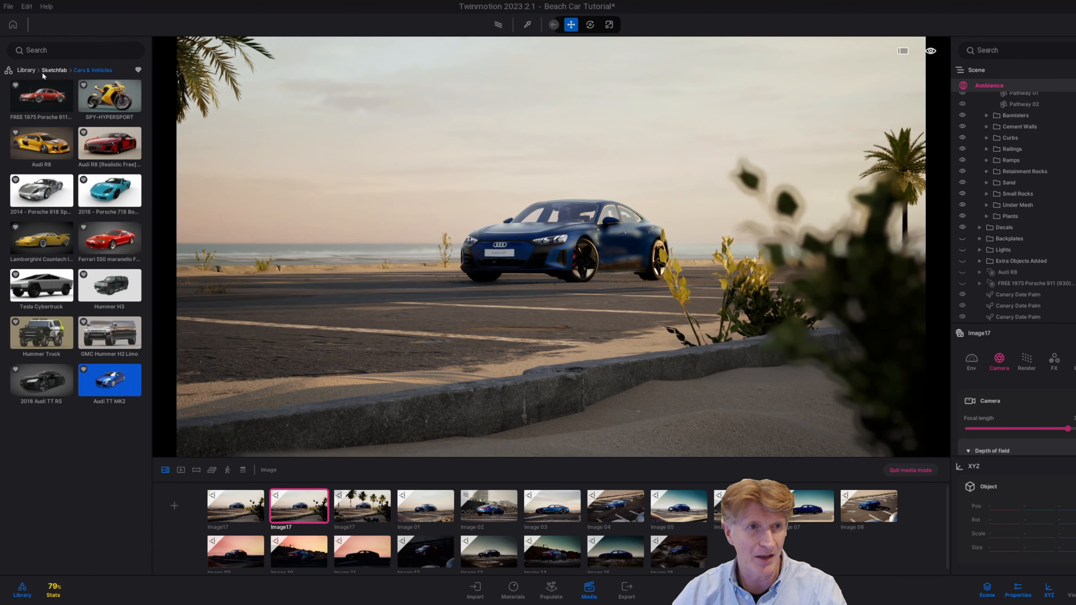
pyautogui.click(34, 69)
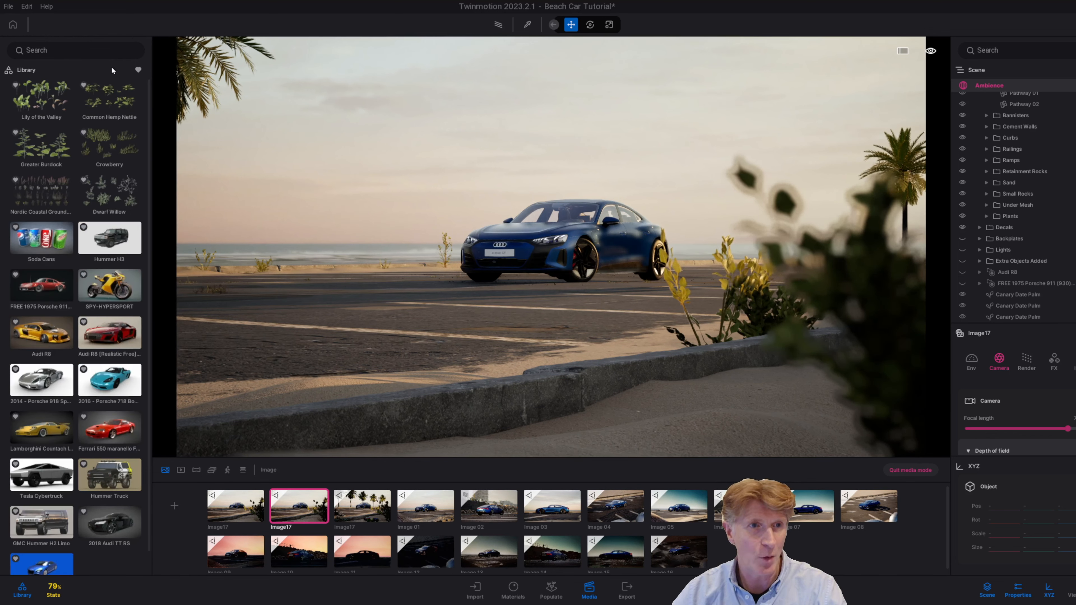
pyautogui.click(138, 70)
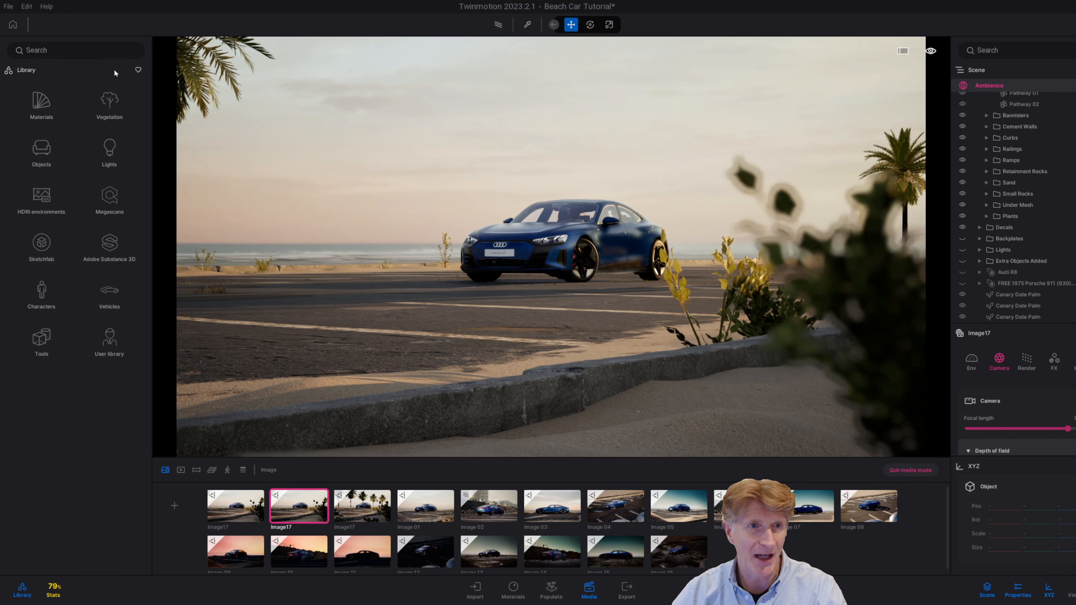
pyautogui.click(40, 246)
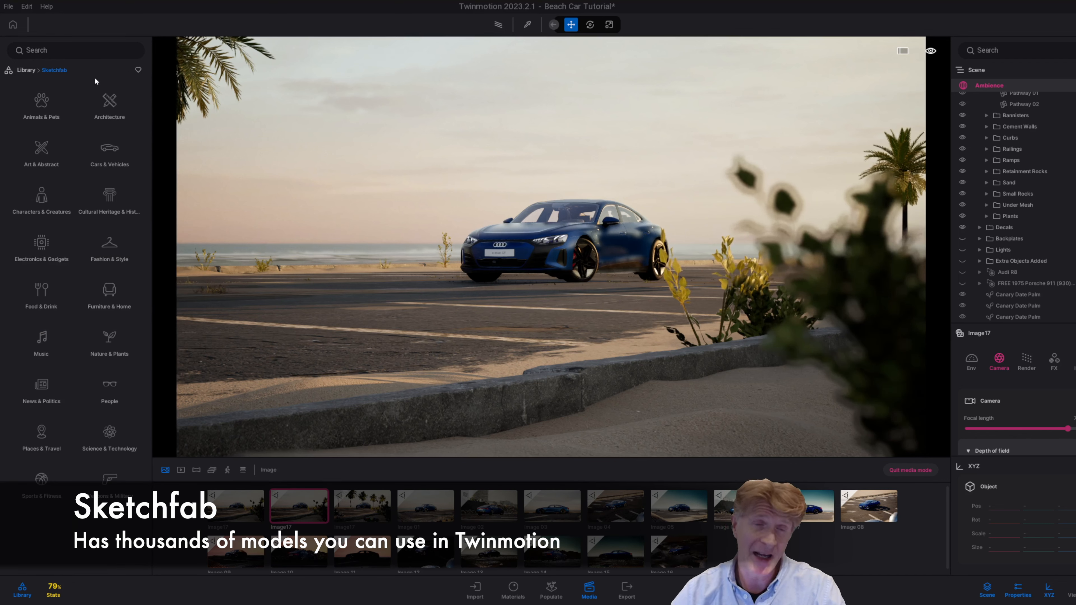
# Search the Sketchfab assets for "tin cans" and limit the results to favorites
pyautogui.click(60, 49)
pyautogui.write('tin cans')
pyautogui.press('Return')
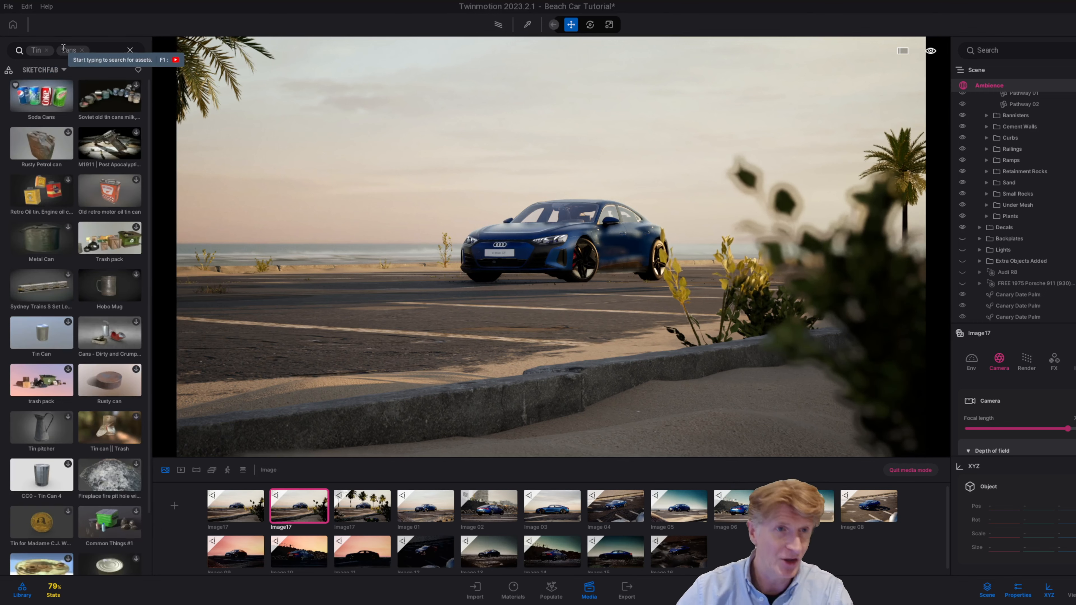
pyautogui.moveTo(28, 124)
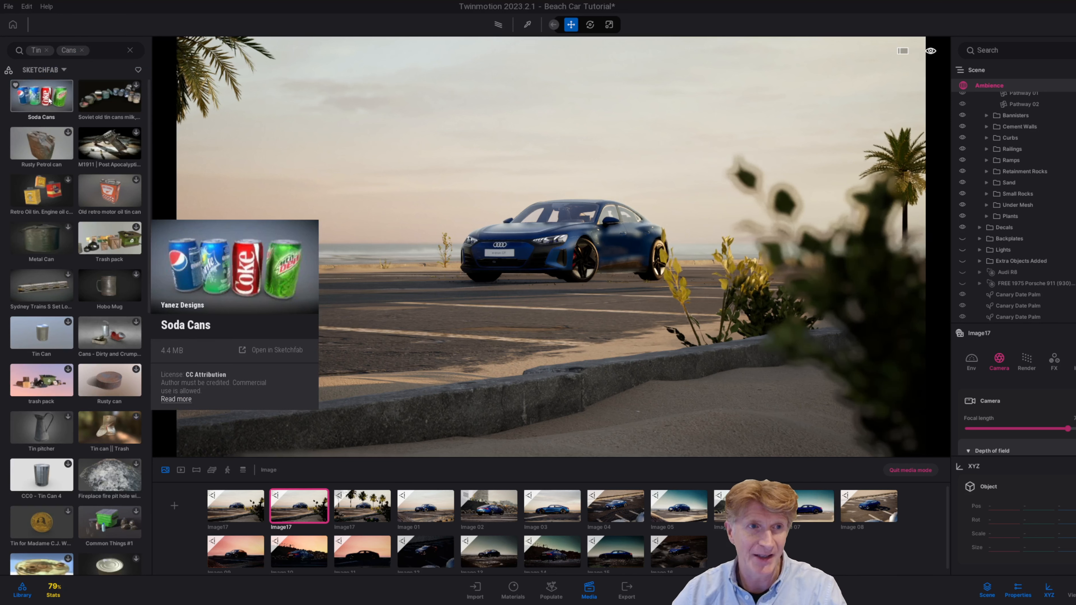
pyautogui.click(137, 69)
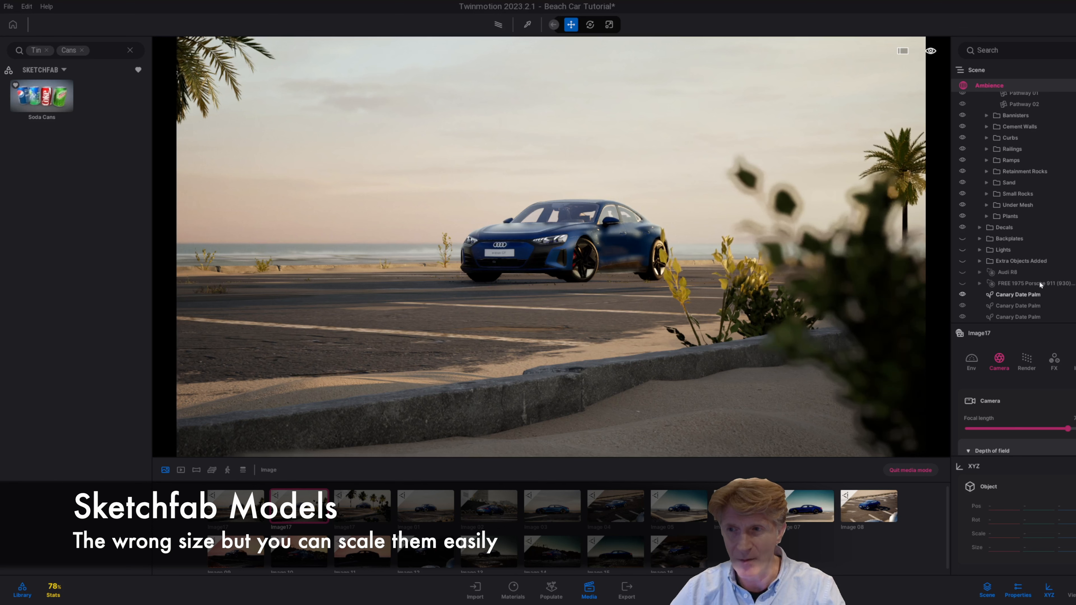
# Make the Extra Objects Added folder with the palm trees and soda cans visible in the Image17 copy
pyautogui.click(962, 262)
pyautogui.click(963, 261)
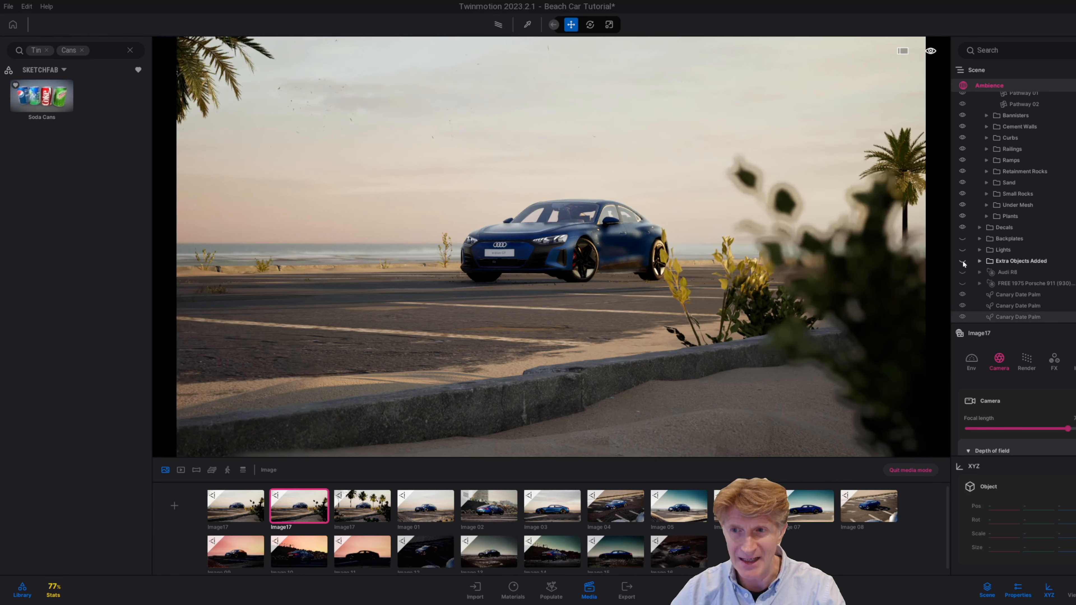
pyautogui.click(962, 261)
pyautogui.click(964, 259)
pyautogui.click(965, 259)
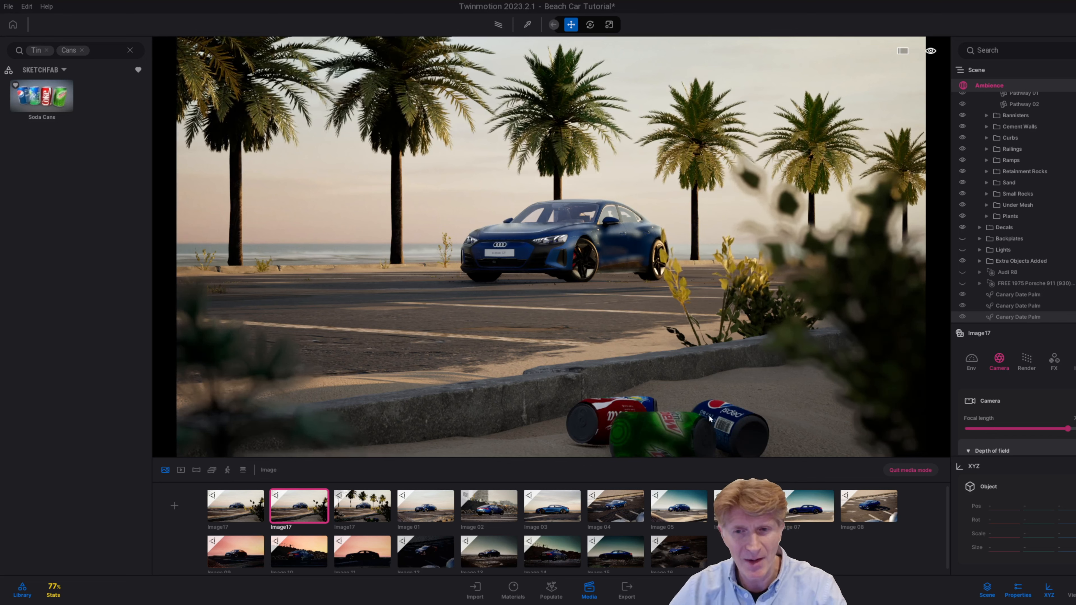
# Try to move the whole Soda Cans group across the sand toward the bush, and undo the move
pyautogui.click(738, 416)
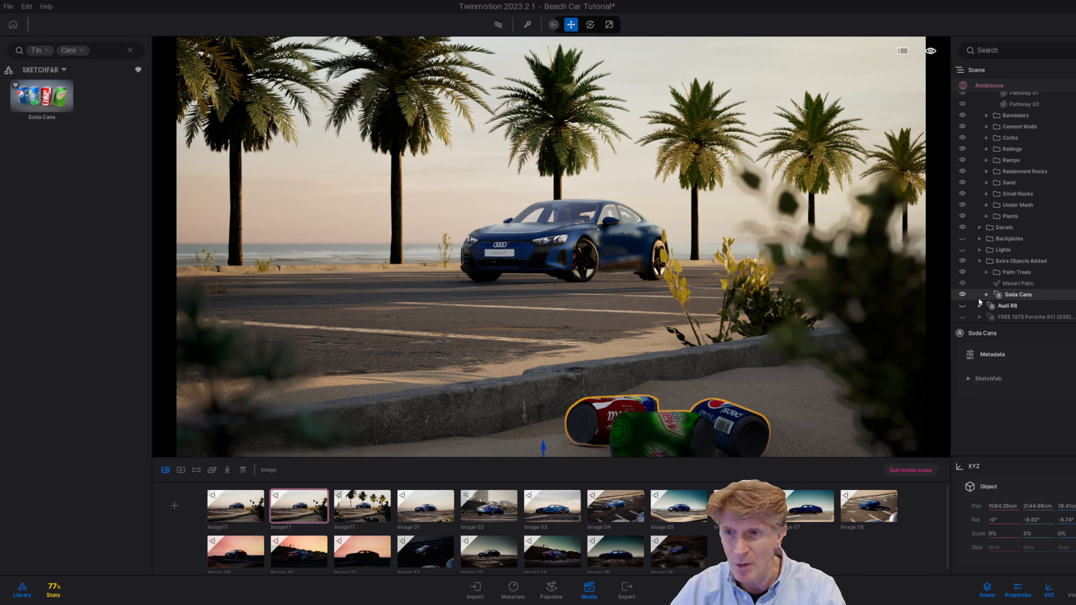
pyautogui.moveTo(618, 302); pyautogui.dragTo(626, 362, button='right')
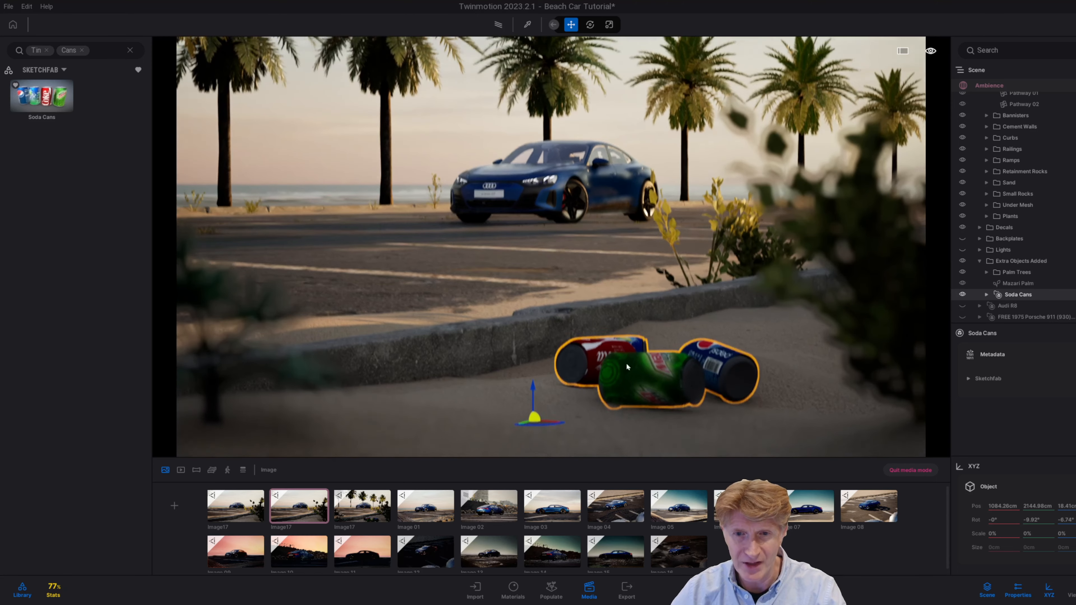
pyautogui.moveTo(536, 405); pyautogui.dragTo(649, 372)
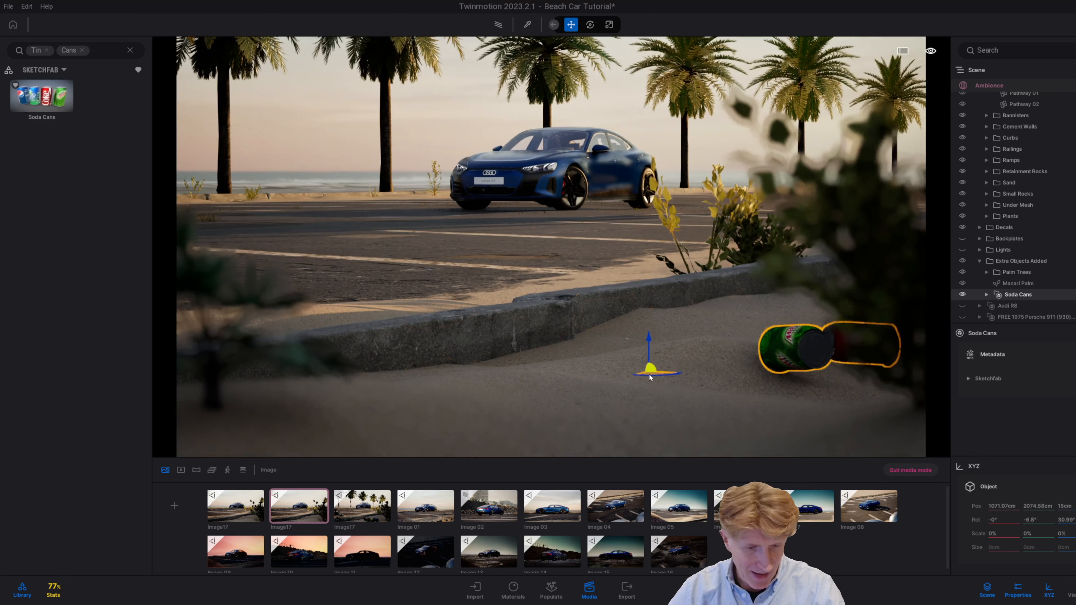
pyautogui.hotkey('ctrl', 'z')
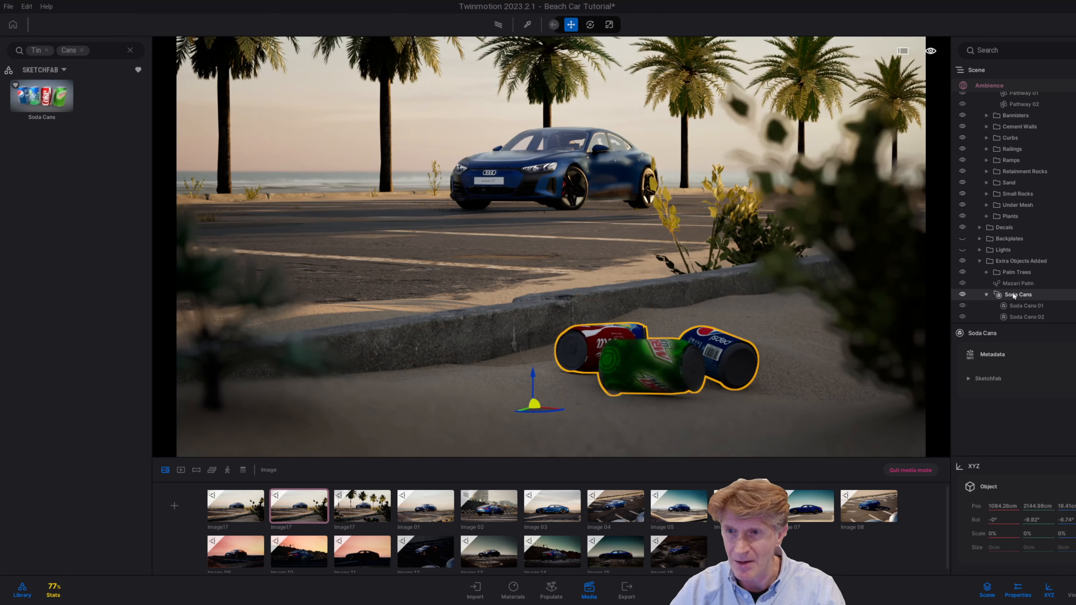
# Expand the Soda Cans group and move Soda Cans 10 and 11 together back across the sand near the bush
pyautogui.doubleClick(1018, 295)
pyautogui.click(648, 364)
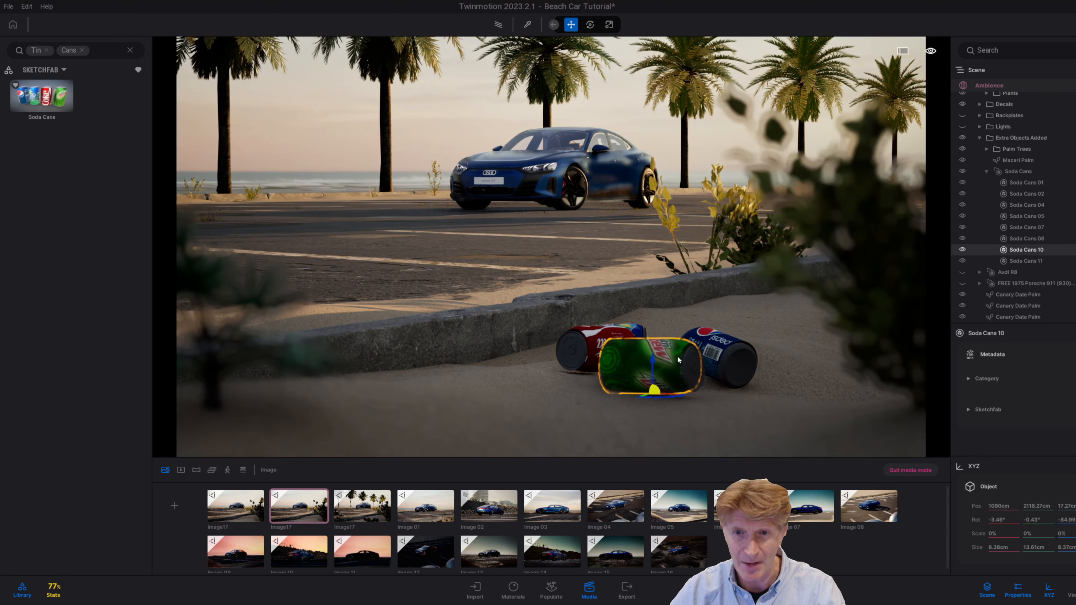
pyautogui.keyDown('ctrl'); pyautogui.click(1028, 259); pyautogui.keyUp('ctrl')
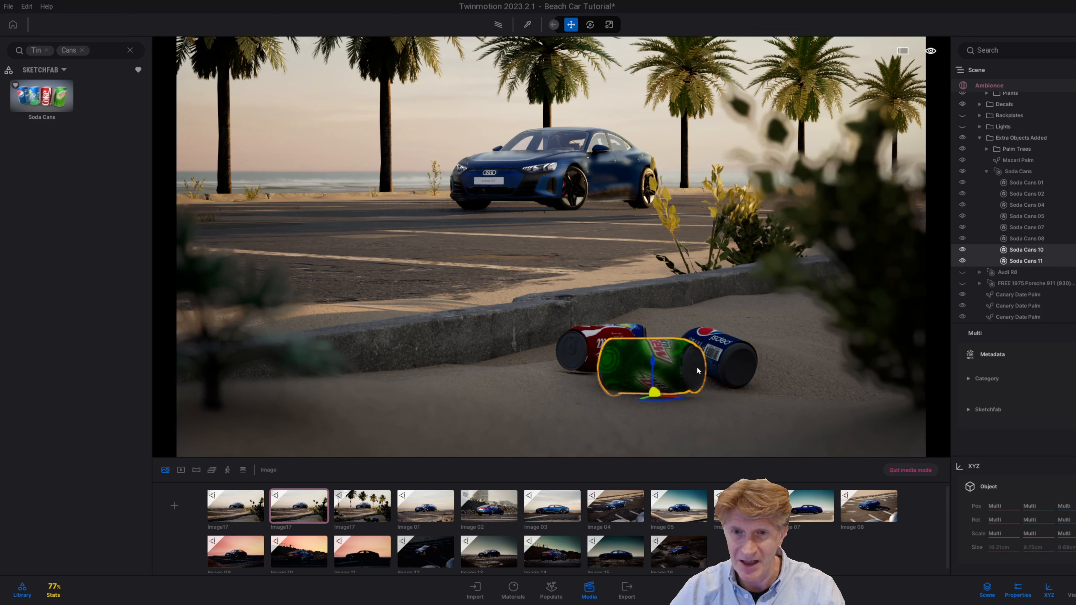
pyautogui.moveTo(655, 390); pyautogui.dragTo(804, 296)
pyautogui.click(804, 284)
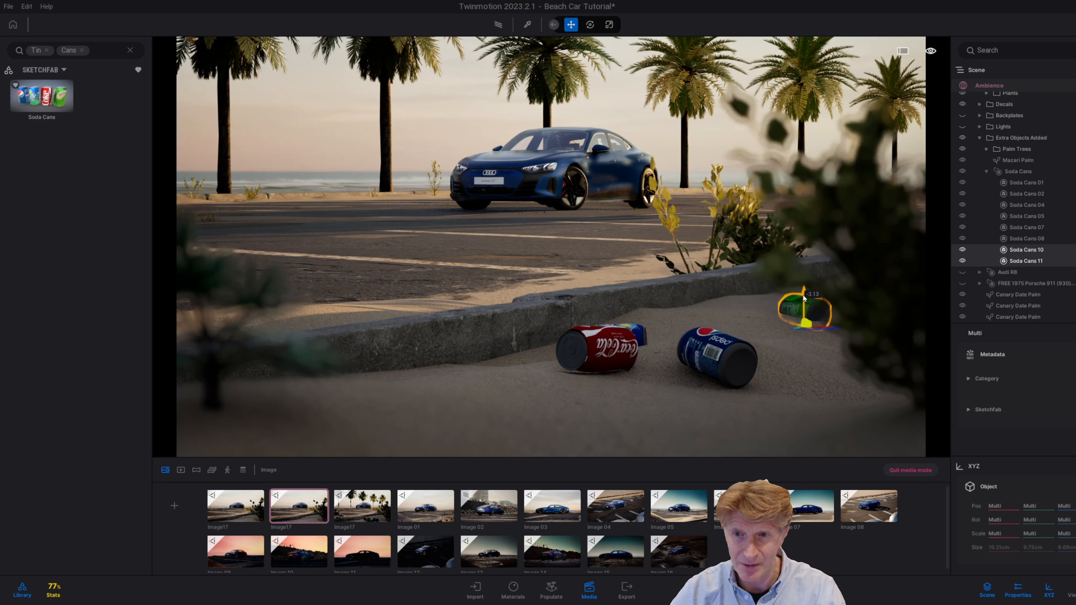
# Move Soda Cans 07 and 08, the red can, together to the sand beside the green can
pyautogui.click(1019, 237)
pyautogui.keyDown('ctrl'); pyautogui.click(1023, 228); pyautogui.keyUp('ctrl')
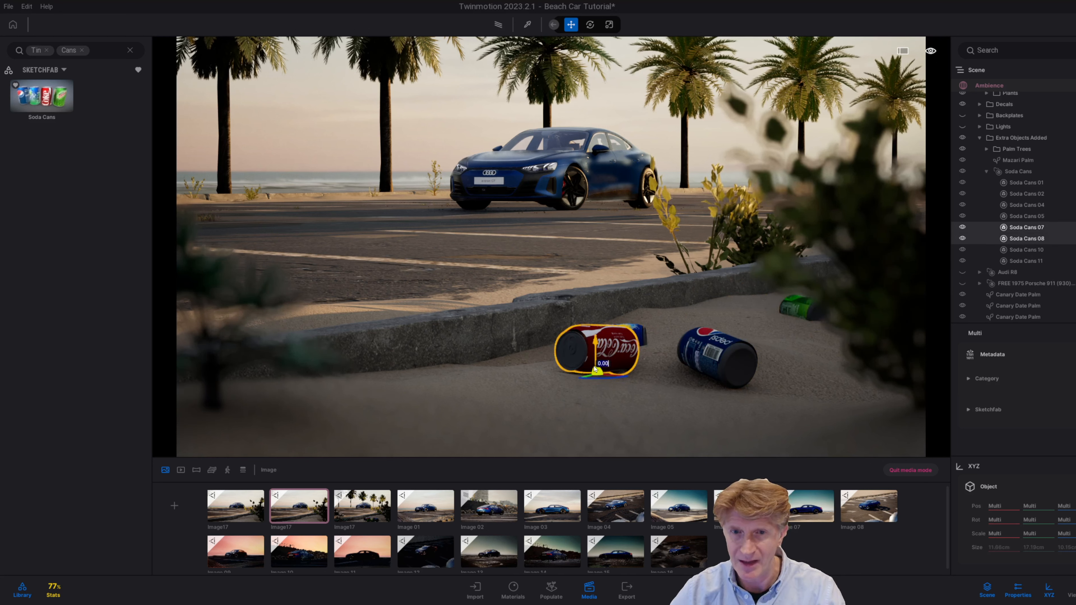
pyautogui.moveTo(595, 370); pyautogui.dragTo(743, 304)
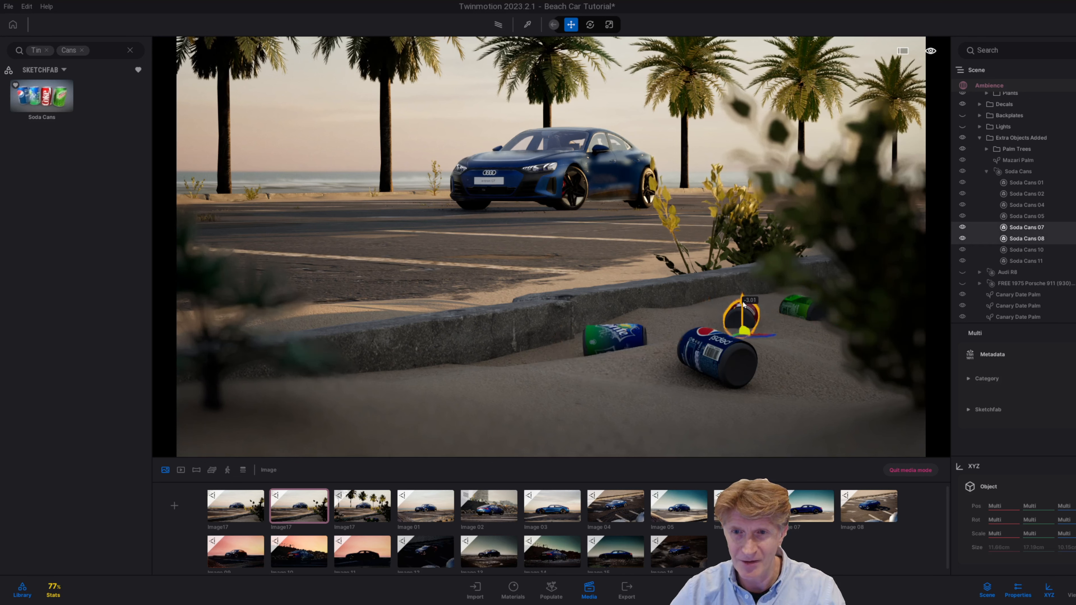
# Move Soda Cans 04 and 05 below the green can, and Soda Cans 01 and 02 to the foreground sand beside the bush
pyautogui.click(1027, 216)
pyautogui.keyDown('ctrl'); pyautogui.click(1022, 205); pyautogui.keyUp('ctrl')
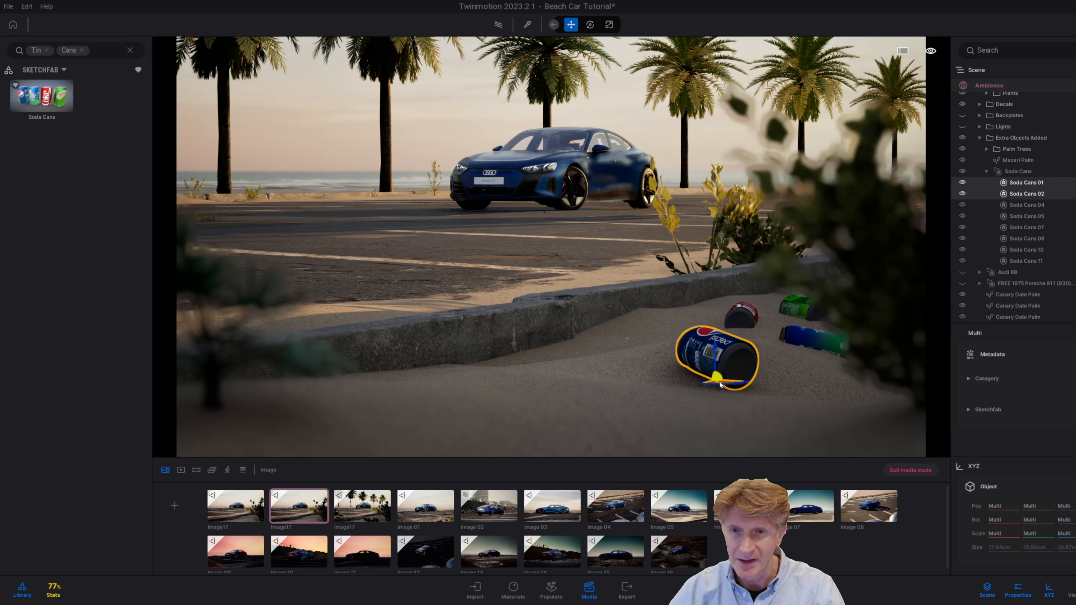
pyautogui.moveTo(717, 378); pyautogui.dragTo(856, 398)
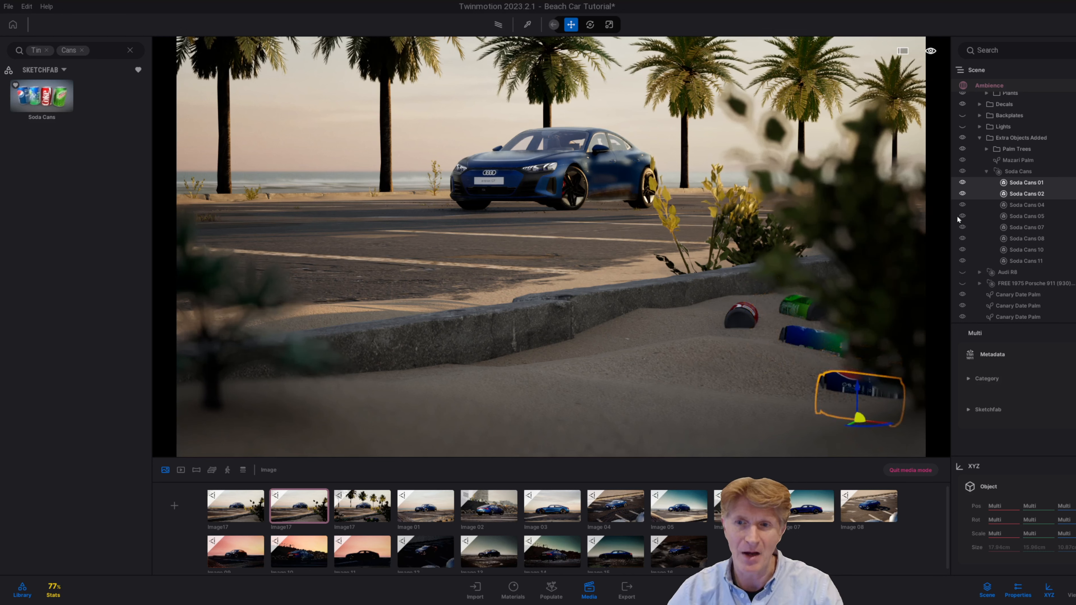
# Toggle the Soda Cans group's visibility, compare the second and third Image17 shots, and return to the second one
pyautogui.click(963, 172)
pyautogui.click(962, 171)
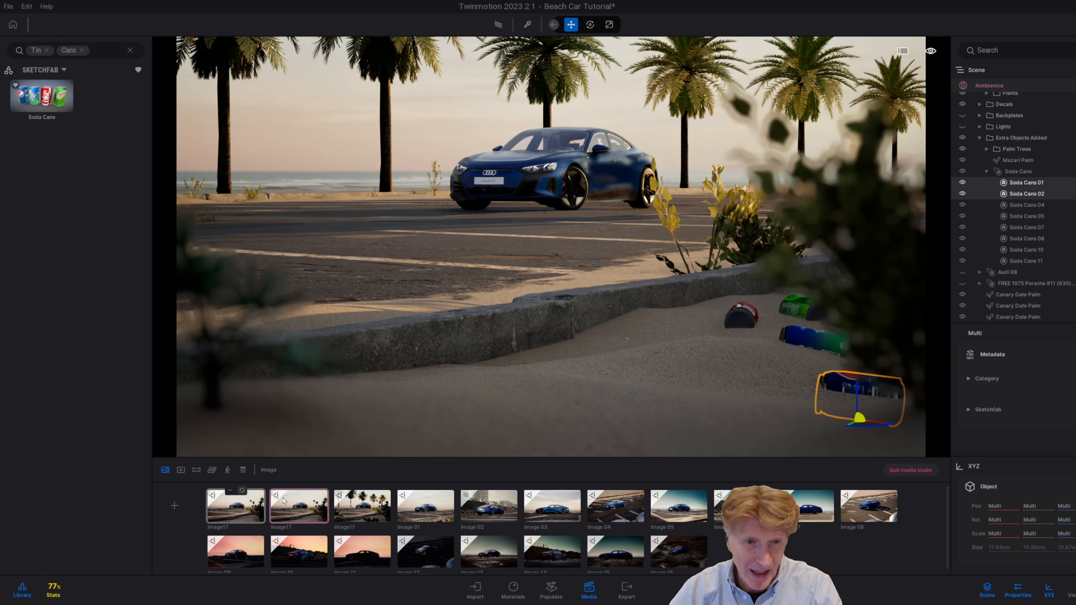
pyautogui.click(293, 493)
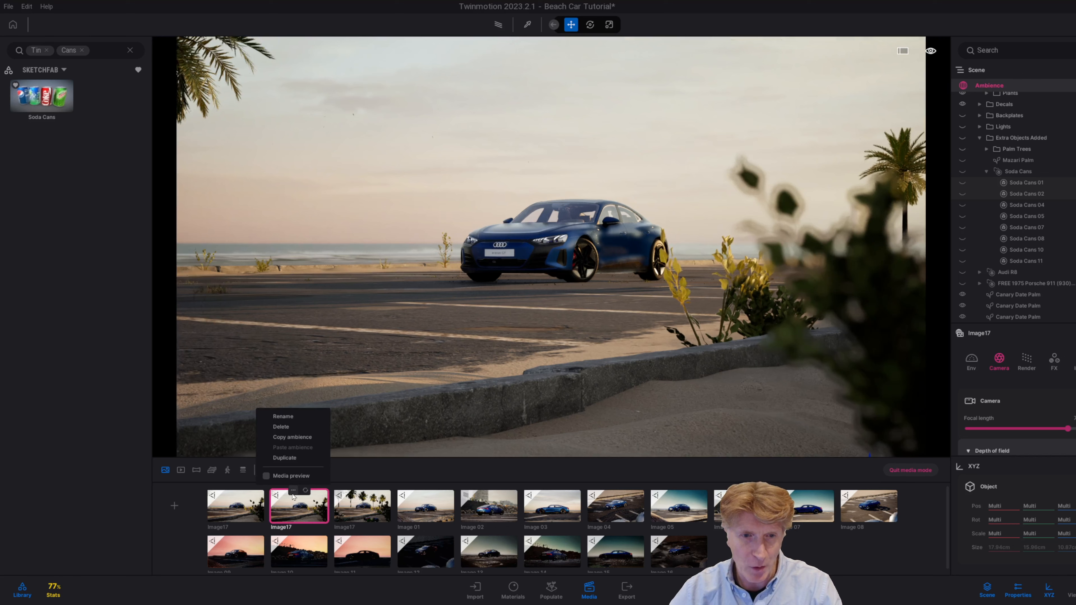
pyautogui.click(351, 505)
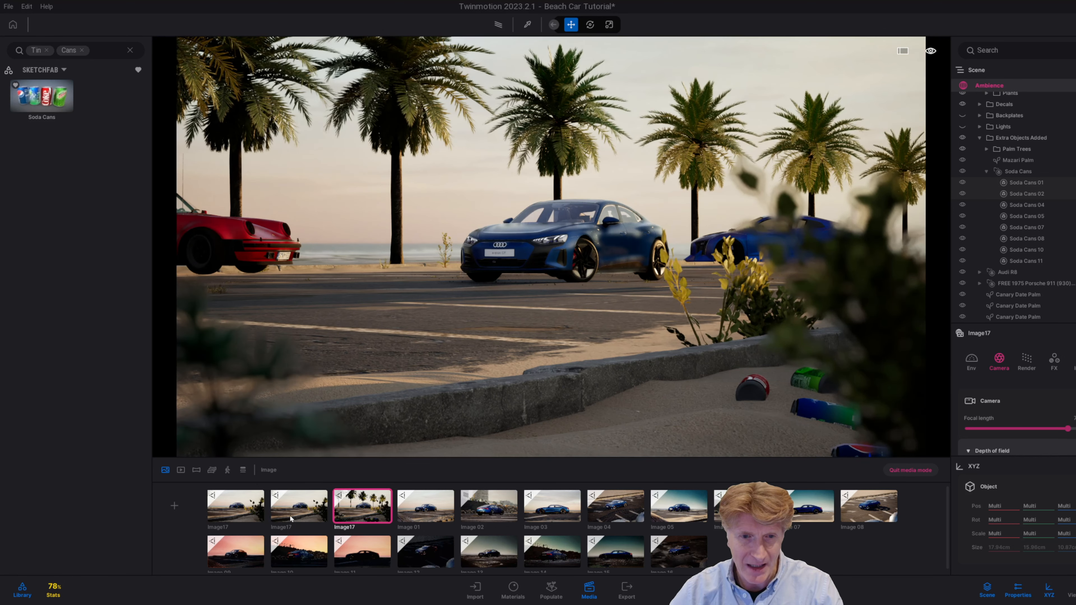
pyautogui.click(306, 509)
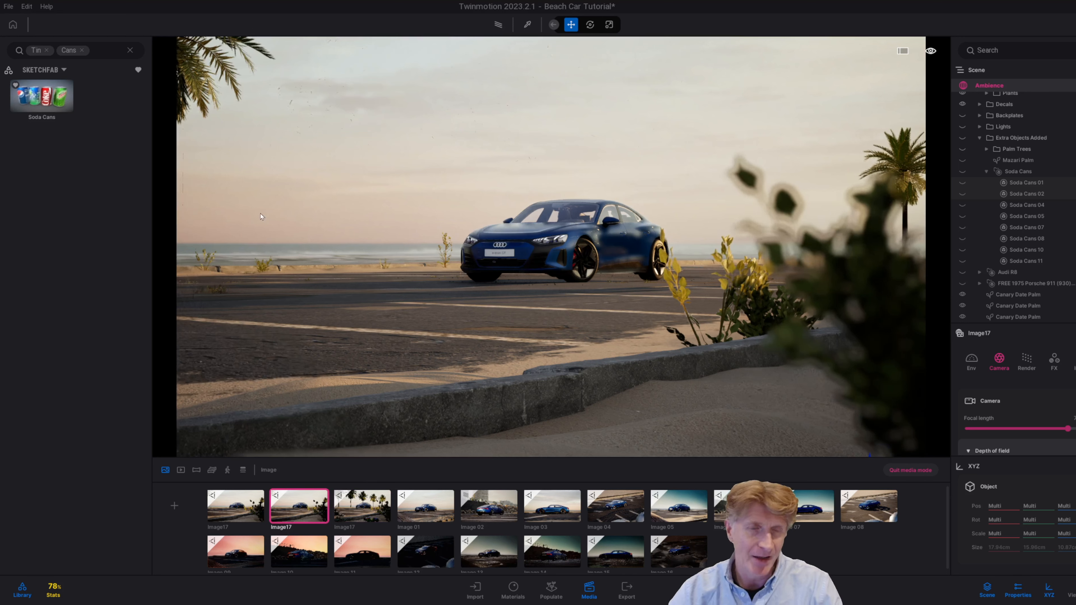
# Clear the tin cans search, turn off the favourites filter, and open the Trees category under Vegetation in the library
pyautogui.click(130, 51)
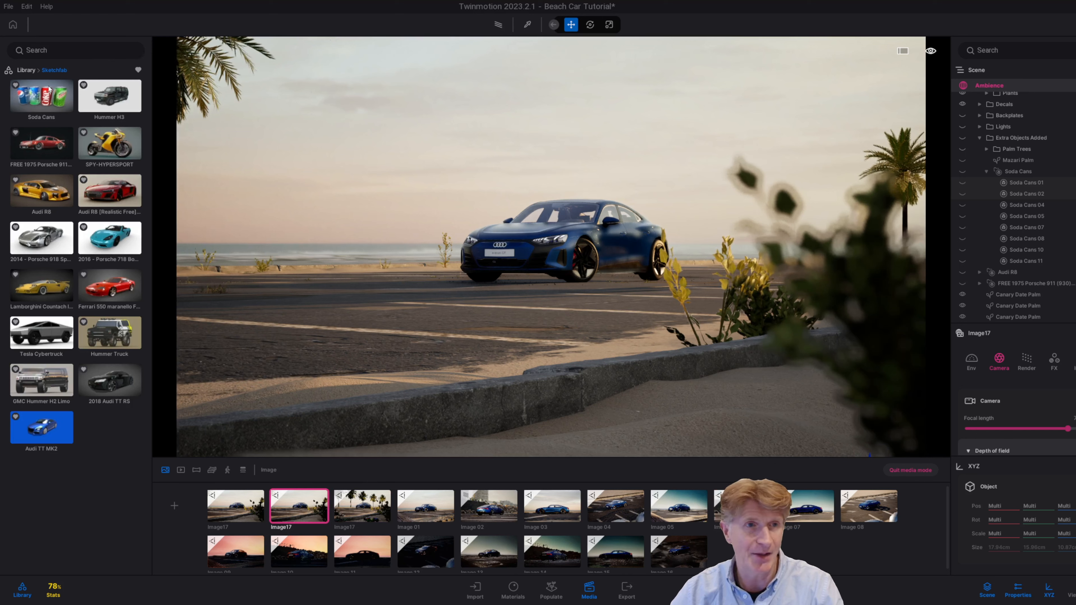
pyautogui.click(26, 70)
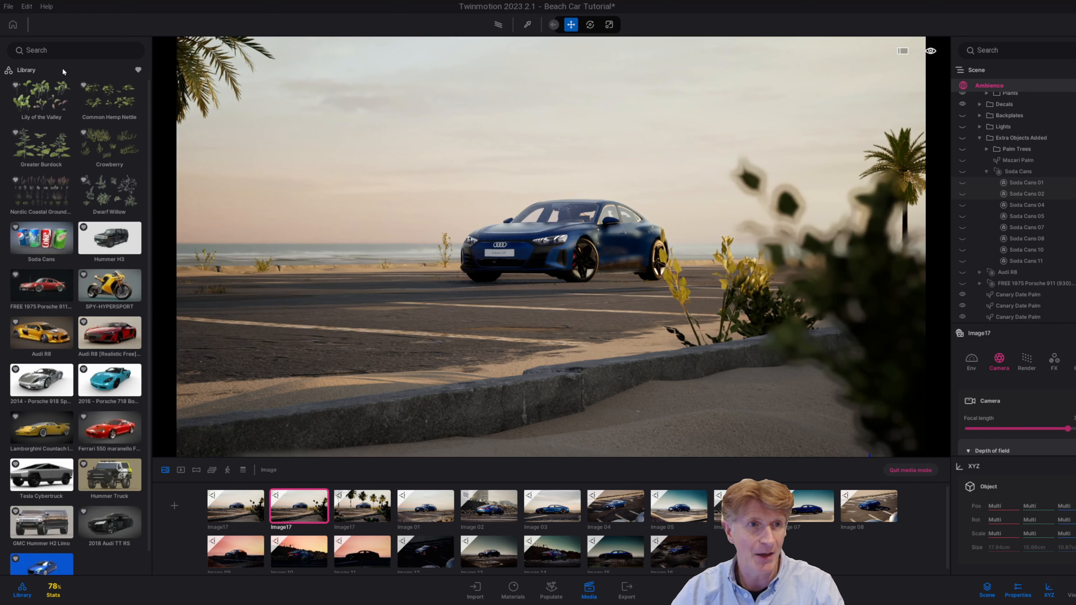
pyautogui.click(138, 70)
pyautogui.click(111, 103)
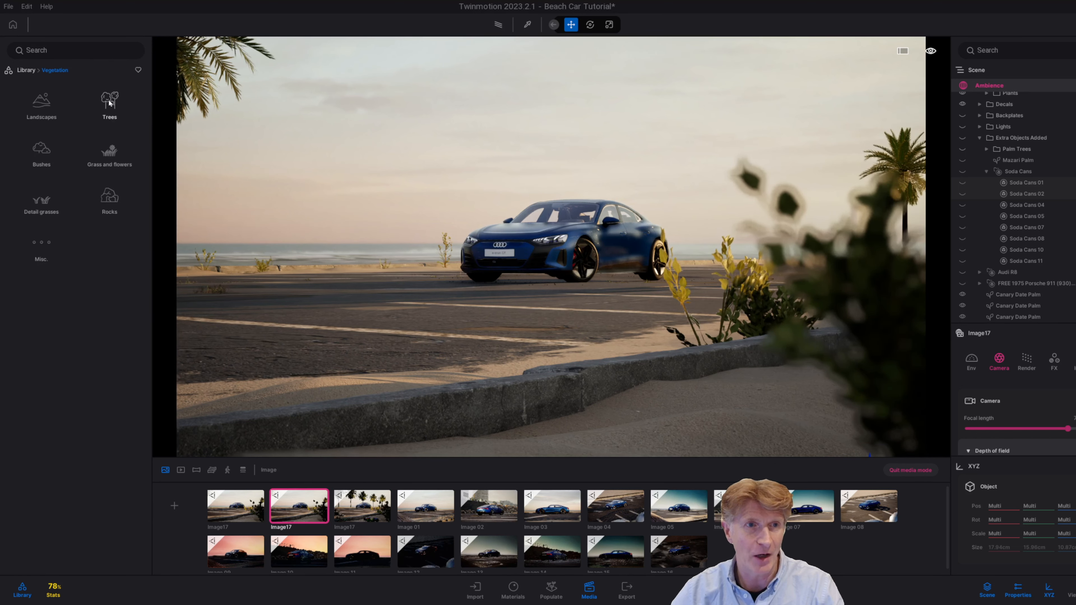
pyautogui.click(109, 101)
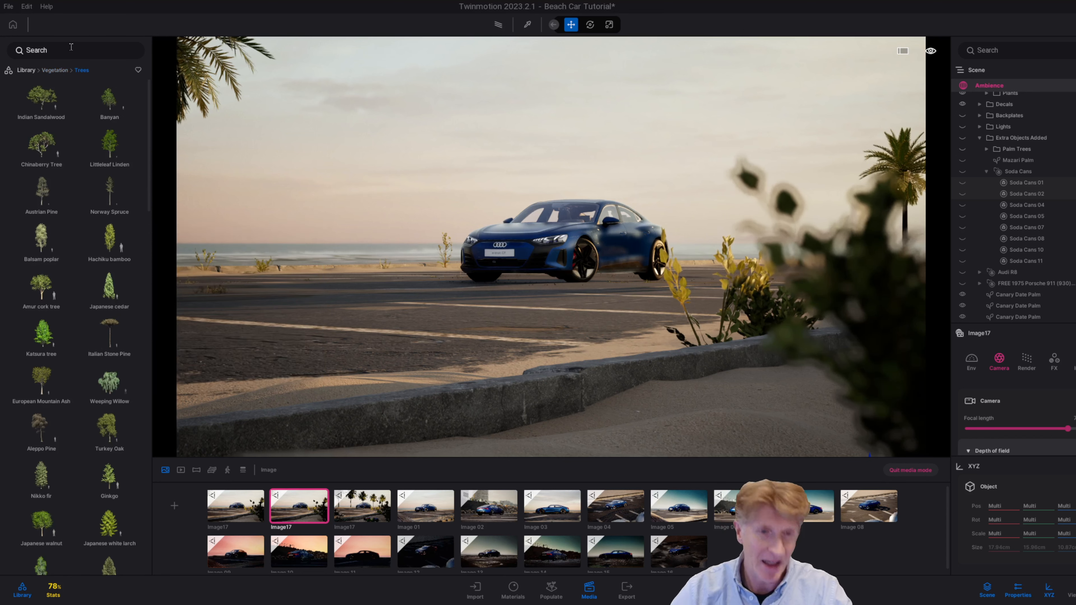
# Search the trees for "palm" and place a Canary Date Palm in the parking lot to the left of the blue Audi
pyautogui.write('palm')
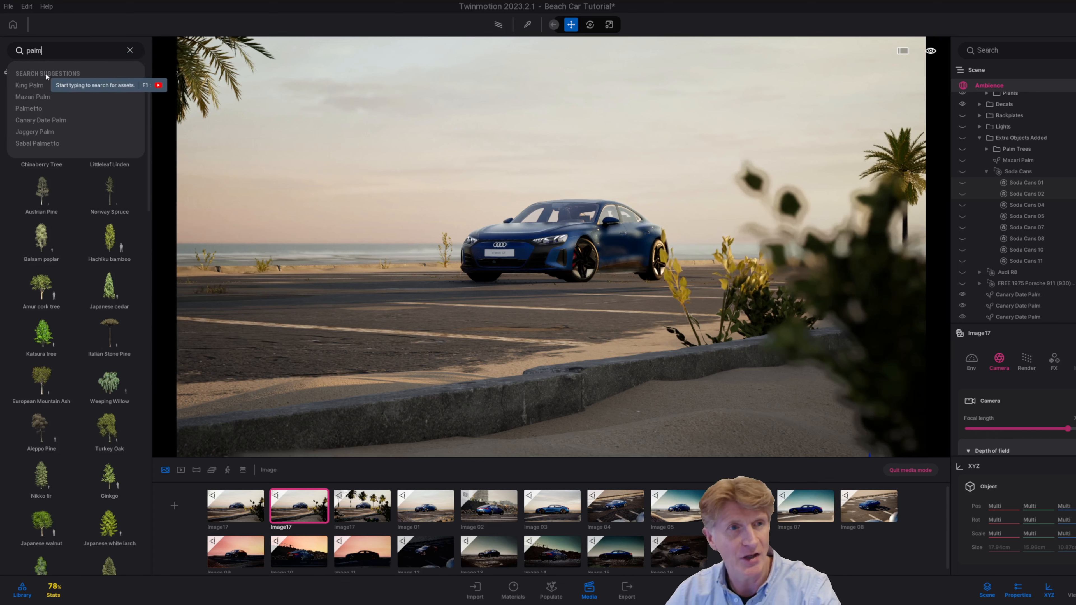
pyautogui.press('Return')
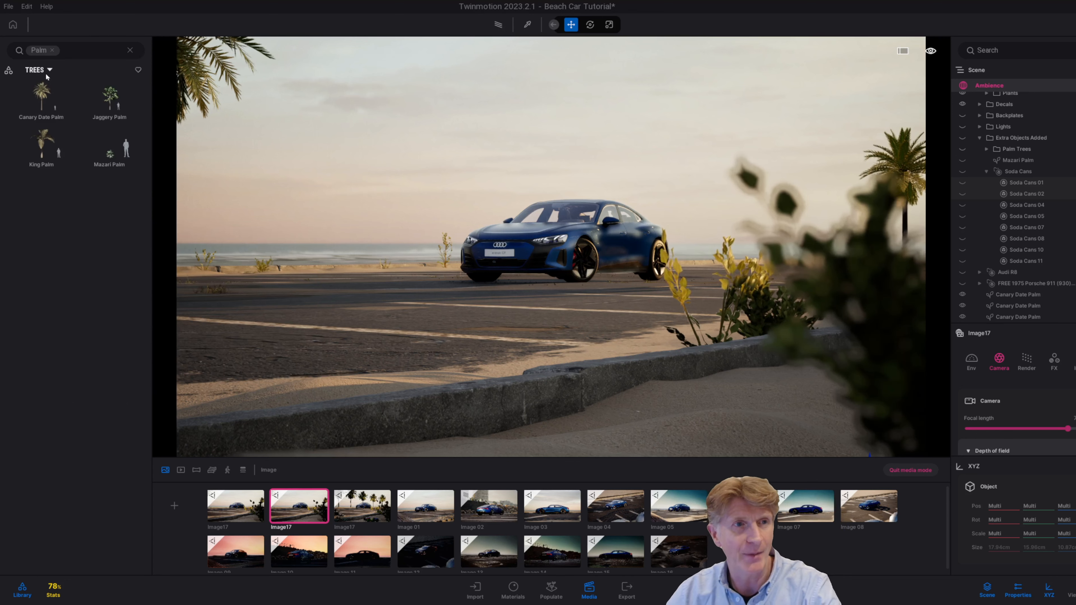
pyautogui.click(44, 106)
pyautogui.moveTo(43, 98); pyautogui.dragTo(257, 284)
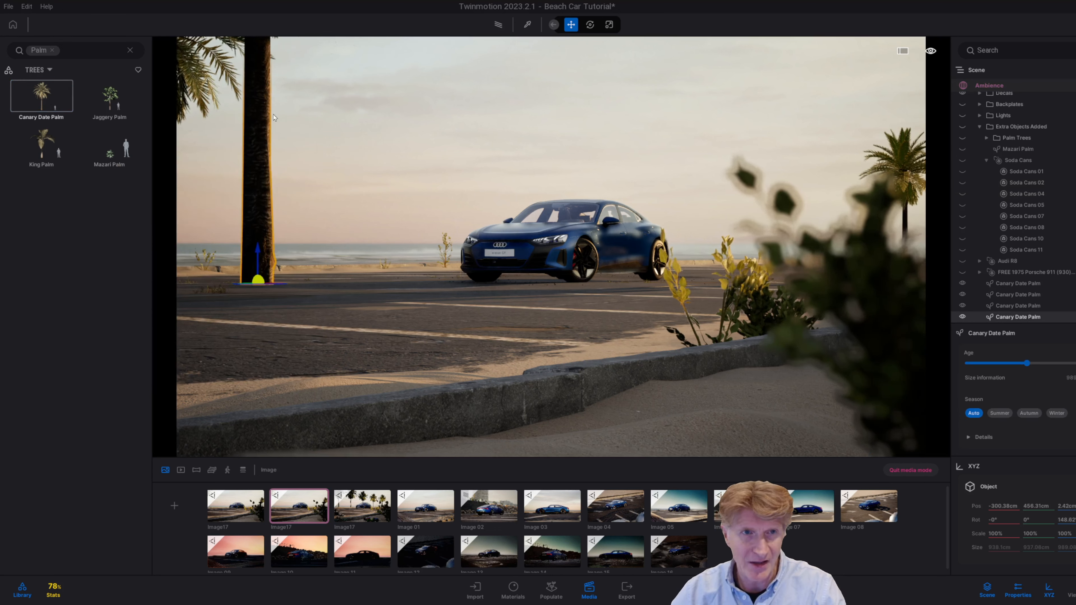
# Turn on the media preview for the second Image17 and shift the working view sideways to check that the preview stays independent
pyautogui.moveTo(280, 503)
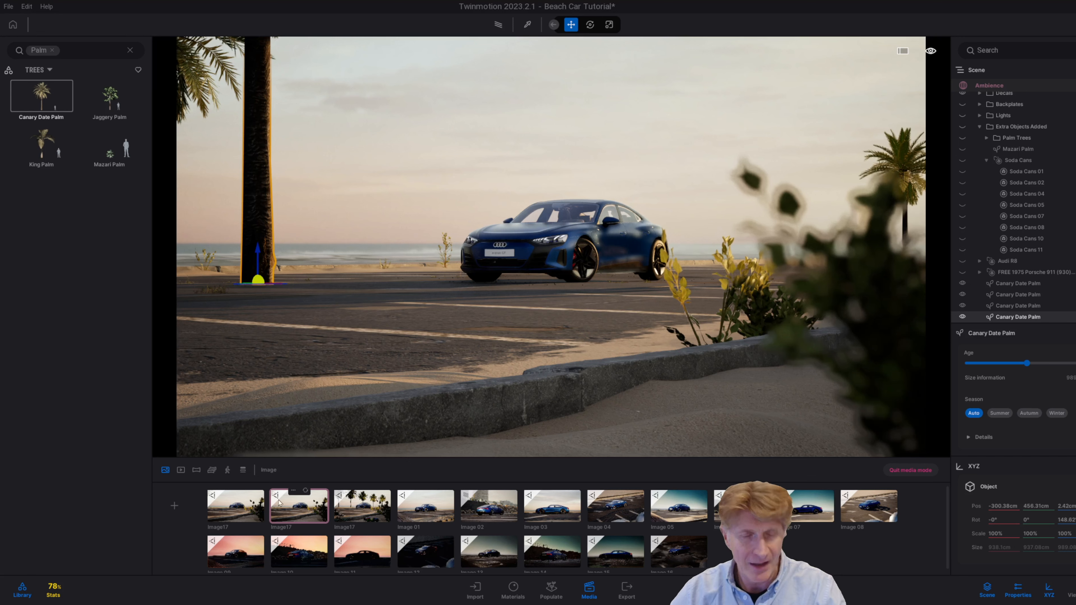
pyautogui.click(291, 490)
pyautogui.click(281, 473)
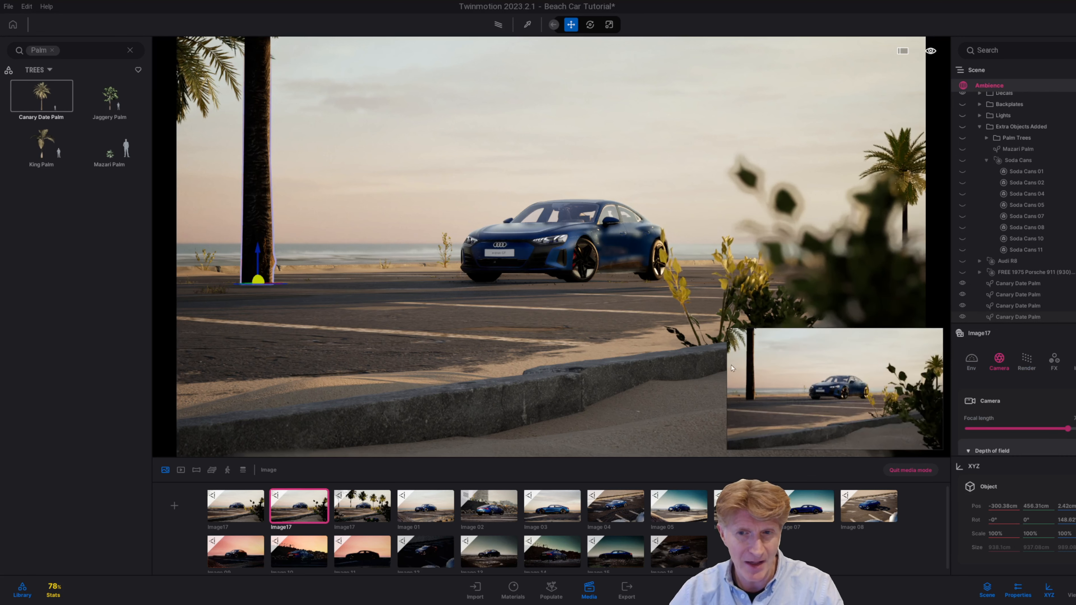
pyautogui.keyDown('shift'); pyautogui.moveTo(883, 356); pyautogui.dragTo(905, 353, button='middle'); pyautogui.keyUp('shift')
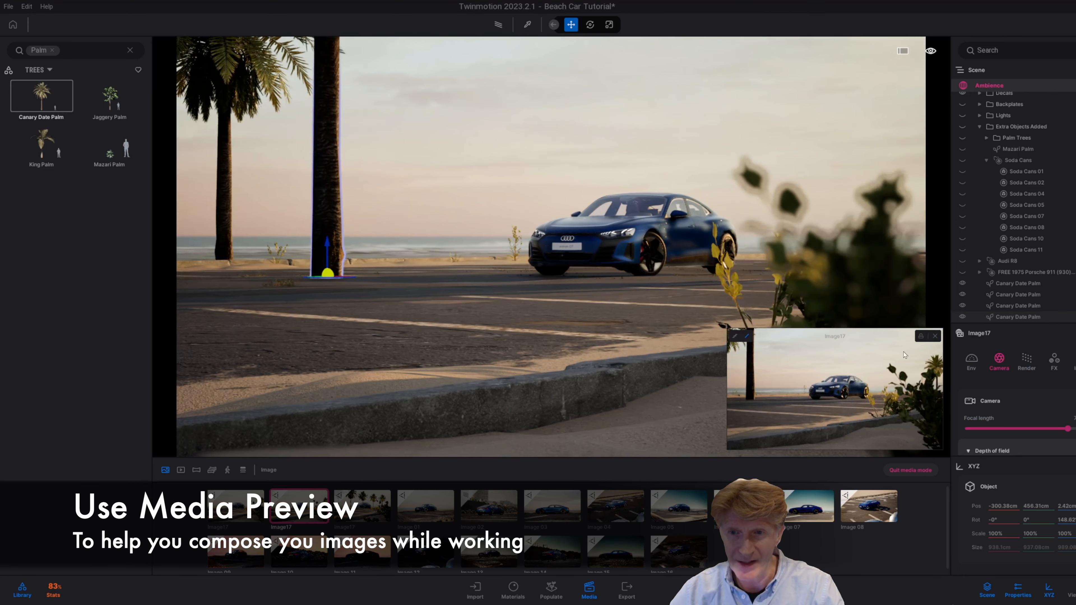
# Undock the Image17 media preview, reposition and enlarge its window, and switch its preview quality
pyautogui.click(922, 336)
pyautogui.moveTo(894, 391); pyautogui.dragTo(1007, 398)
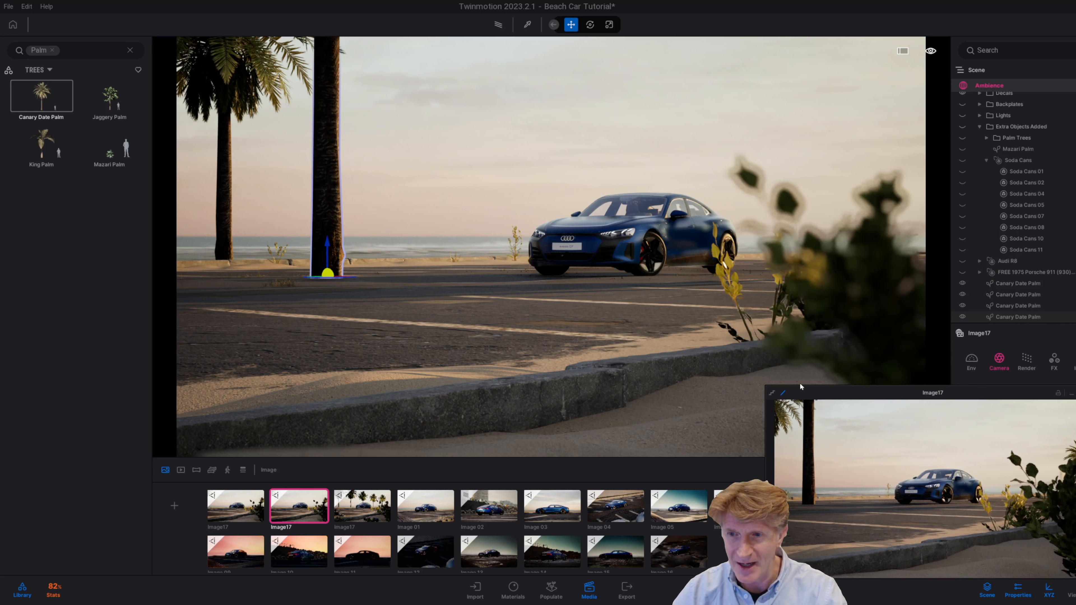
pyautogui.moveTo(764, 384); pyautogui.dragTo(711, 318)
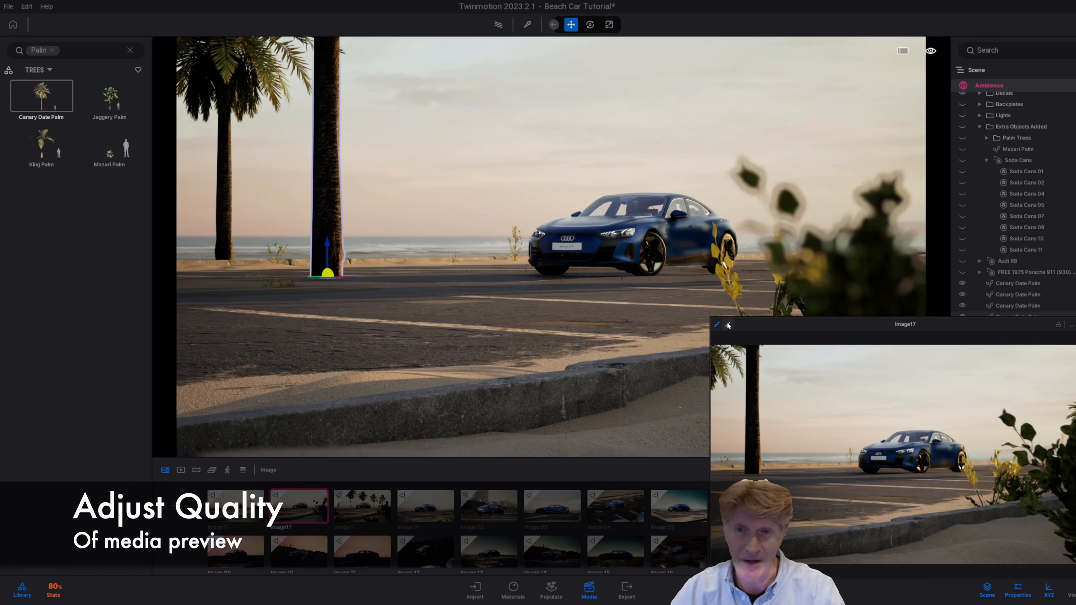
pyautogui.click(727, 324)
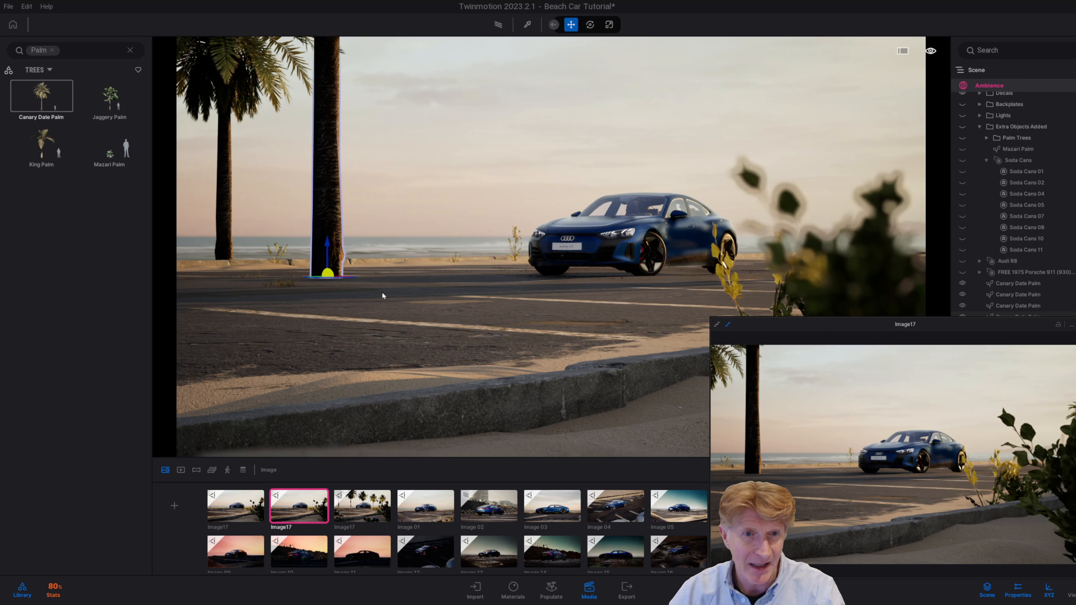
# Move the new Canary Date Palm across the parking lot toward the camera so it frames the left edge of the Image17 preview
pyautogui.click(452, 358)
pyautogui.press('e')
pyautogui.press('s')
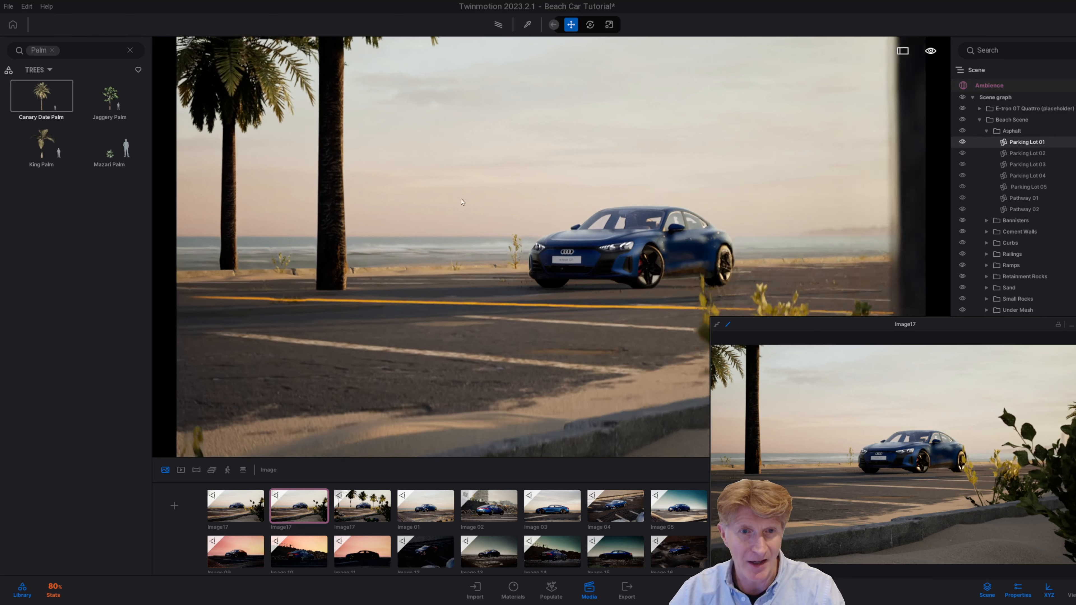
pyautogui.press('e')
pyautogui.moveTo(452, 357); pyautogui.dragTo(403, 368, button='right')
pyautogui.press('e')
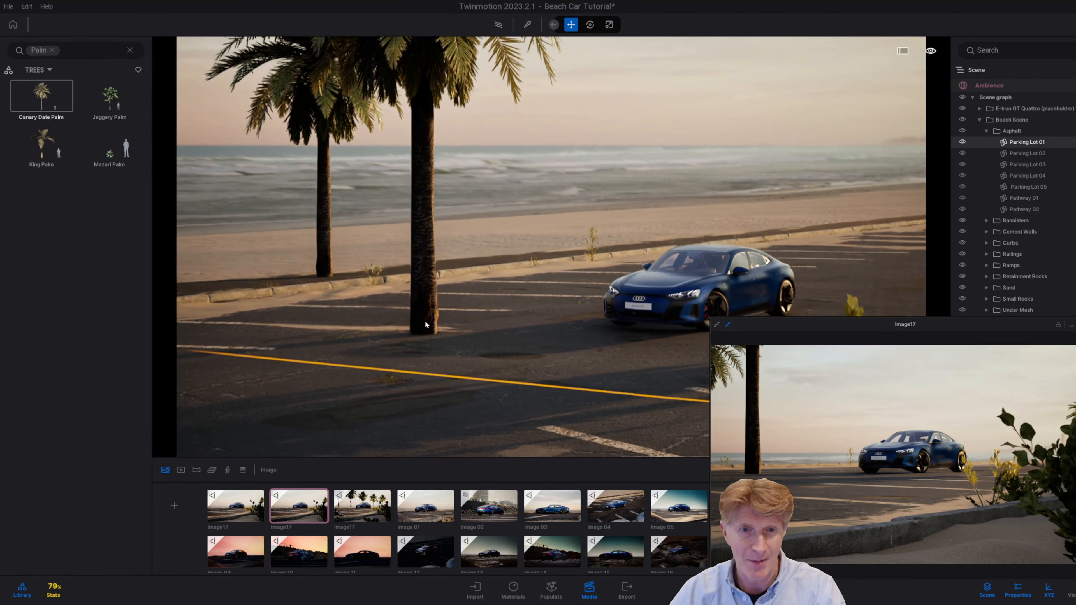
pyautogui.click(424, 321)
pyautogui.moveTo(413, 333); pyautogui.dragTo(408, 455)
pyautogui.moveTo(483, 322); pyautogui.dragTo(466, 280, button='right')
pyautogui.moveTo(468, 279); pyautogui.dragTo(432, 358)
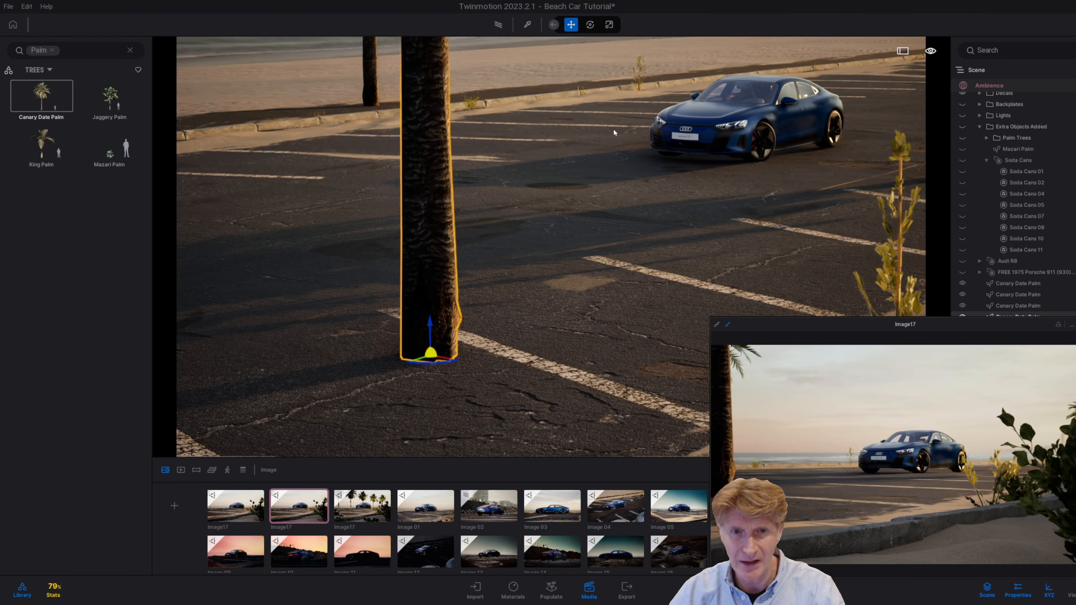
# Scale the foreground Canary Date Palm down uniformly so its fronds show in the upper left of the Image17 preview
pyautogui.click(609, 25)
pyautogui.click(433, 356)
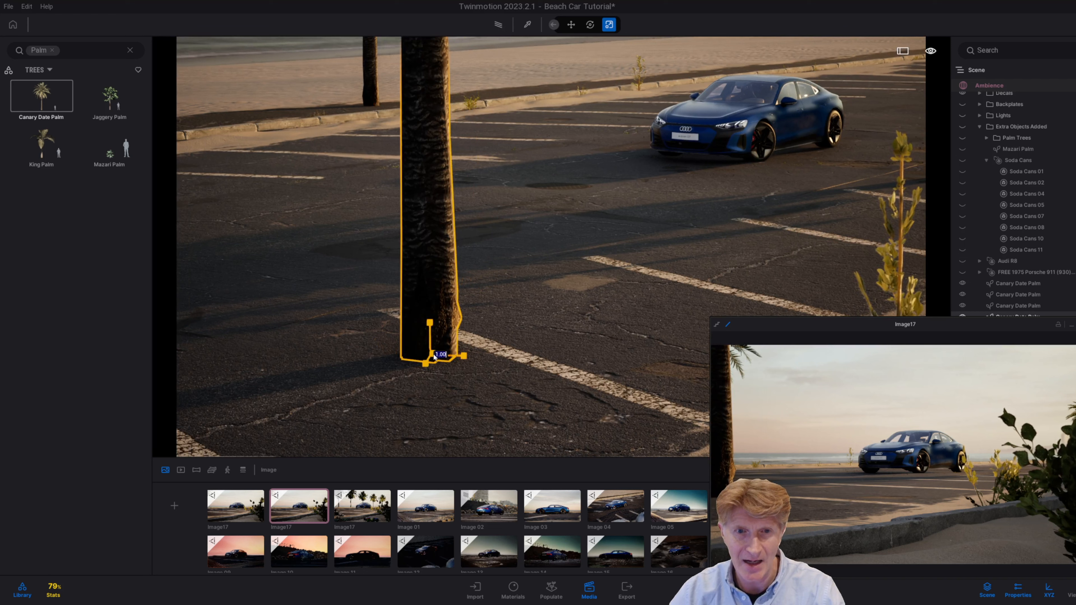
pyautogui.moveTo(407, 370); pyautogui.dragTo(229, 423)
pyautogui.moveTo(524, 323); pyautogui.dragTo(457, 359, button='right')
# Move the Canary Date Palm closer to the camera onto the sand strip beside the parking lot, and scale it down further
pyautogui.click(572, 25)
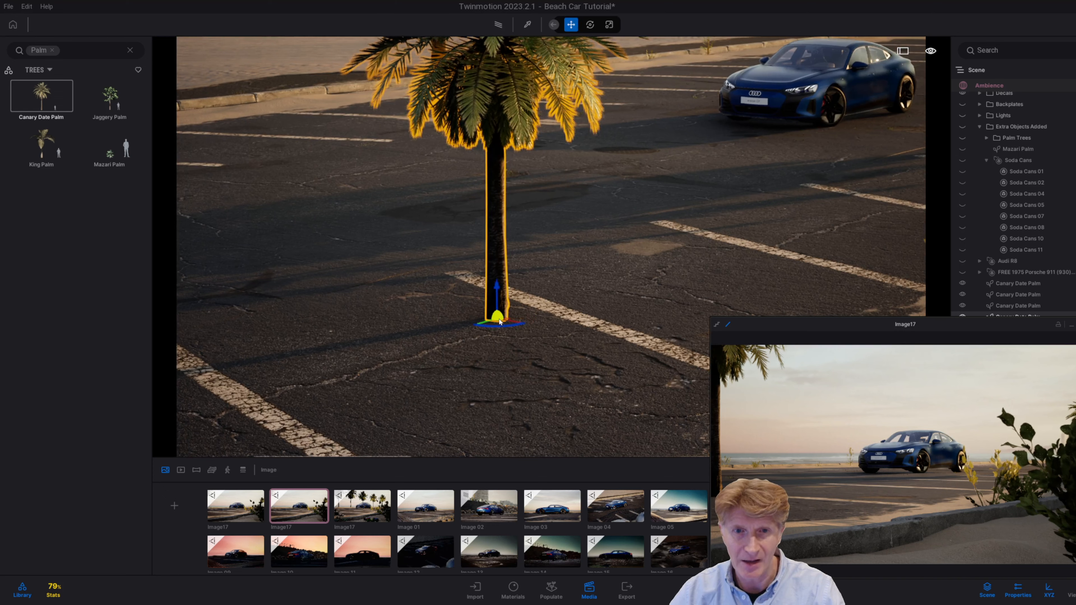
pyautogui.moveTo(496, 323); pyautogui.dragTo(530, 566)
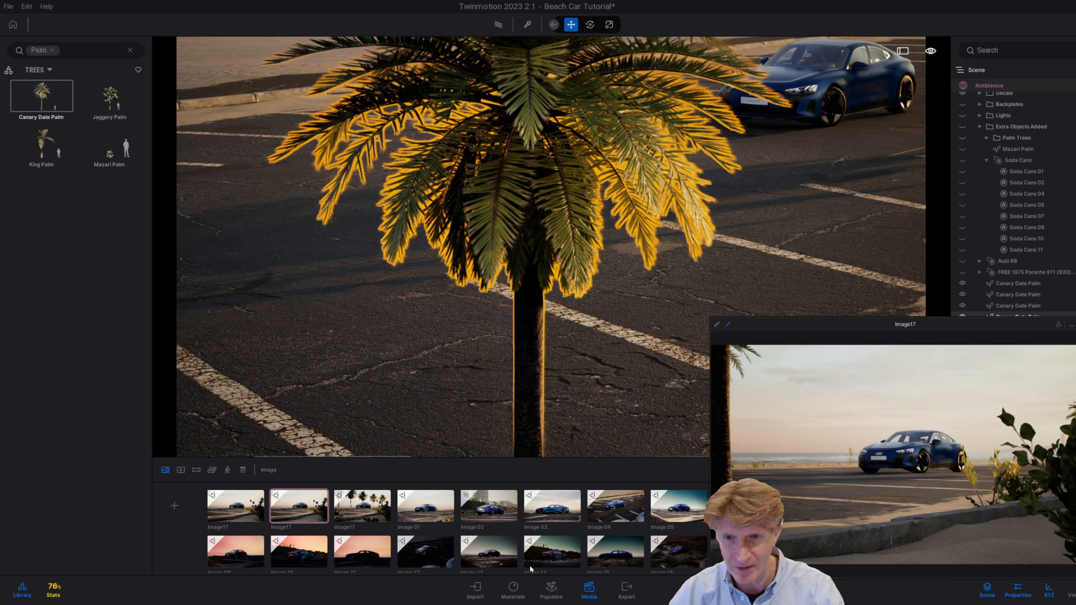
pyautogui.moveTo(595, 319); pyautogui.dragTo(632, 308, button='right')
pyautogui.scroll(-4, 629, 327)
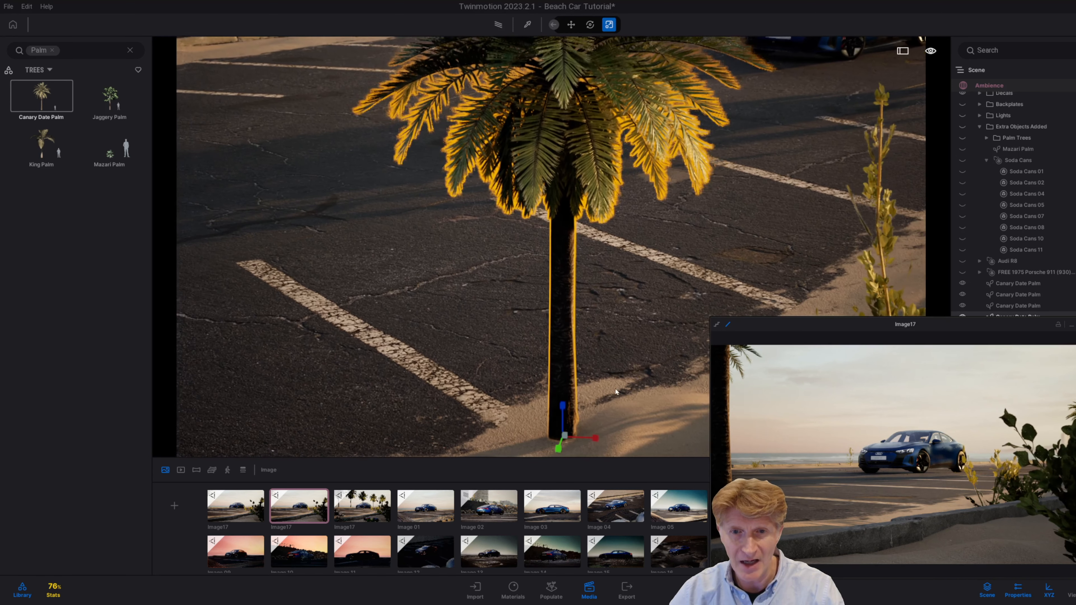
pyautogui.moveTo(565, 435); pyautogui.dragTo(399, 478)
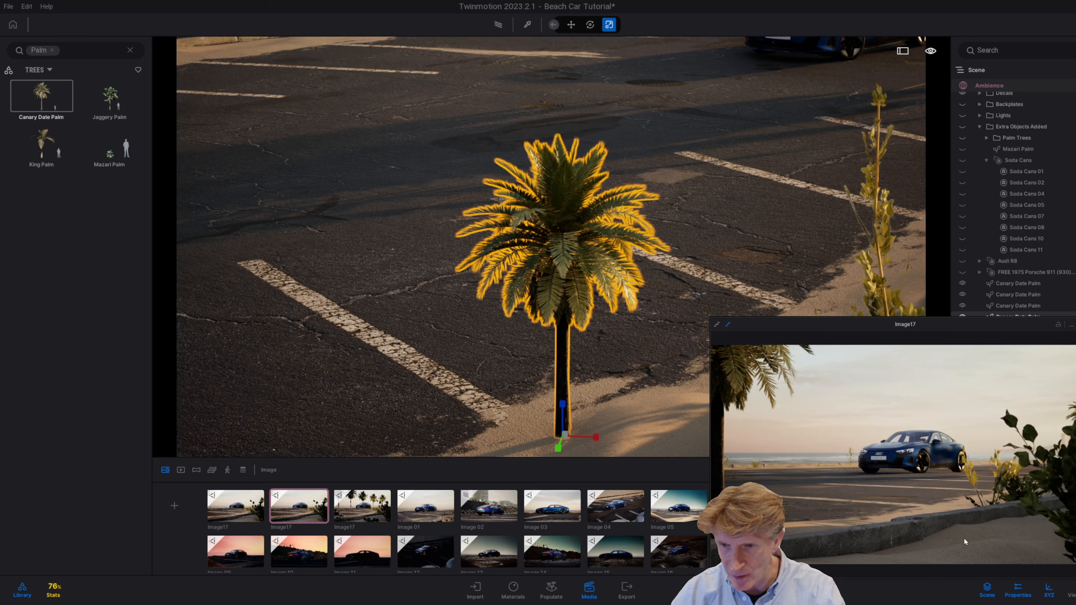
# Clear the palm search, show the whole library's favourites, and create the variations of Nordic Coastal Groundcover
pyautogui.click(53, 51)
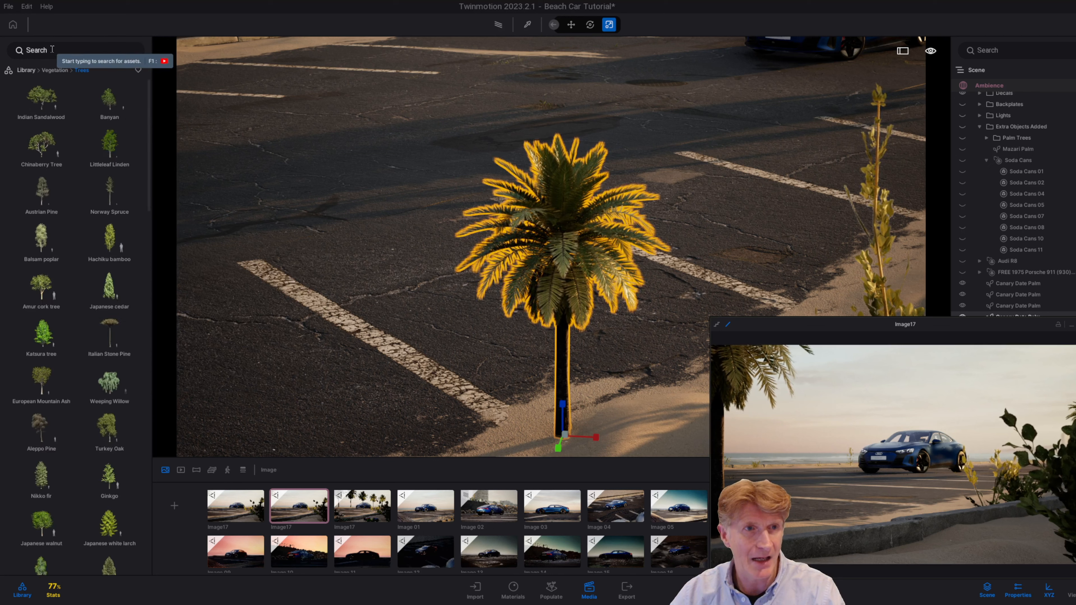
pyautogui.click(138, 70)
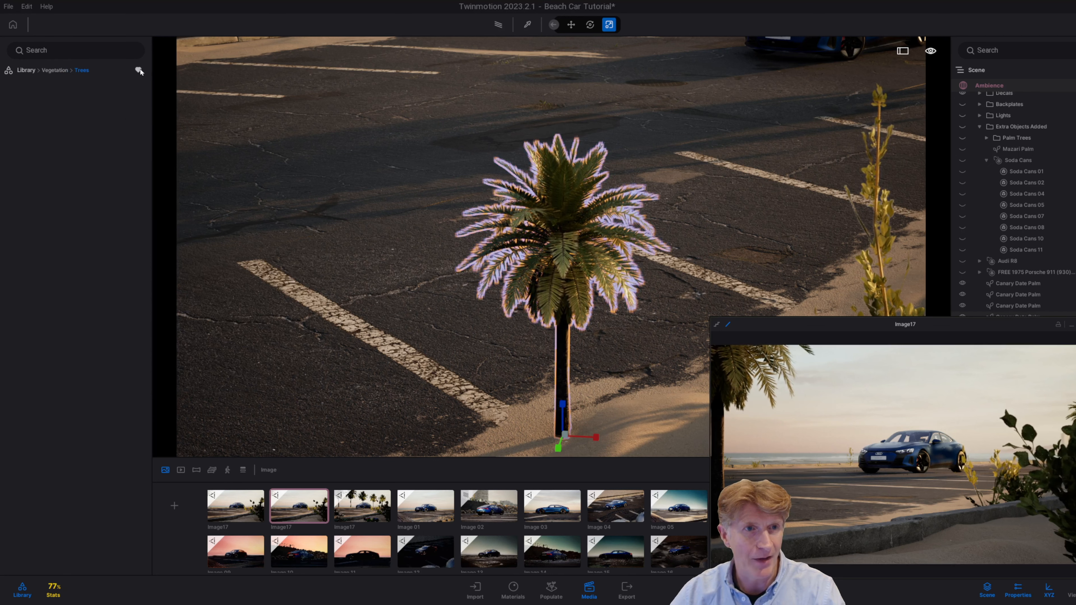
pyautogui.click(26, 70)
pyautogui.click(81, 114)
pyautogui.click(109, 145)
pyautogui.click(41, 144)
pyautogui.click(38, 108)
pyautogui.click(62, 196)
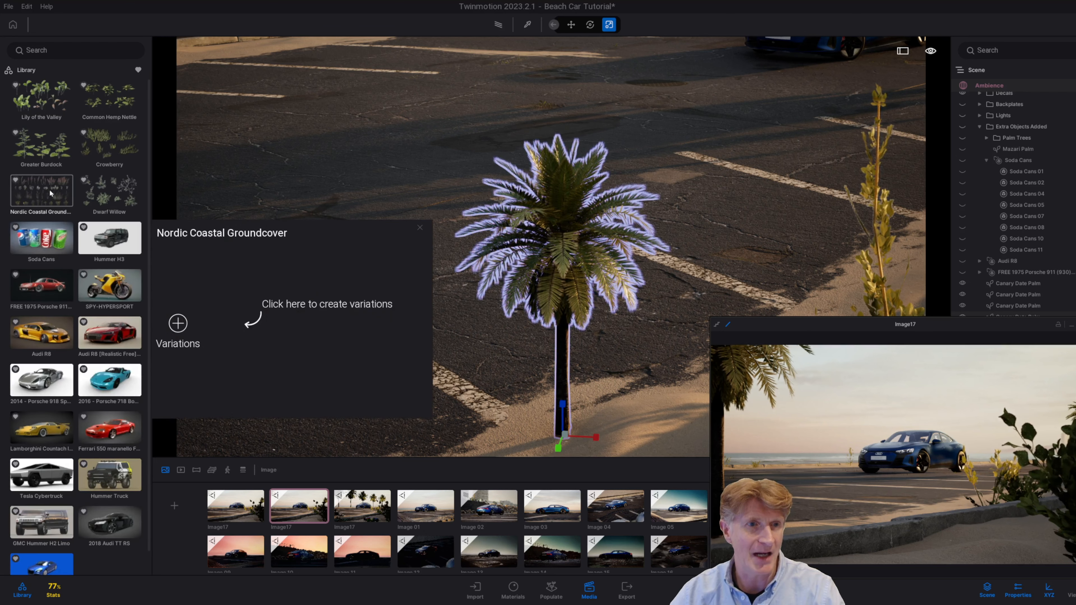
pyautogui.click(183, 329)
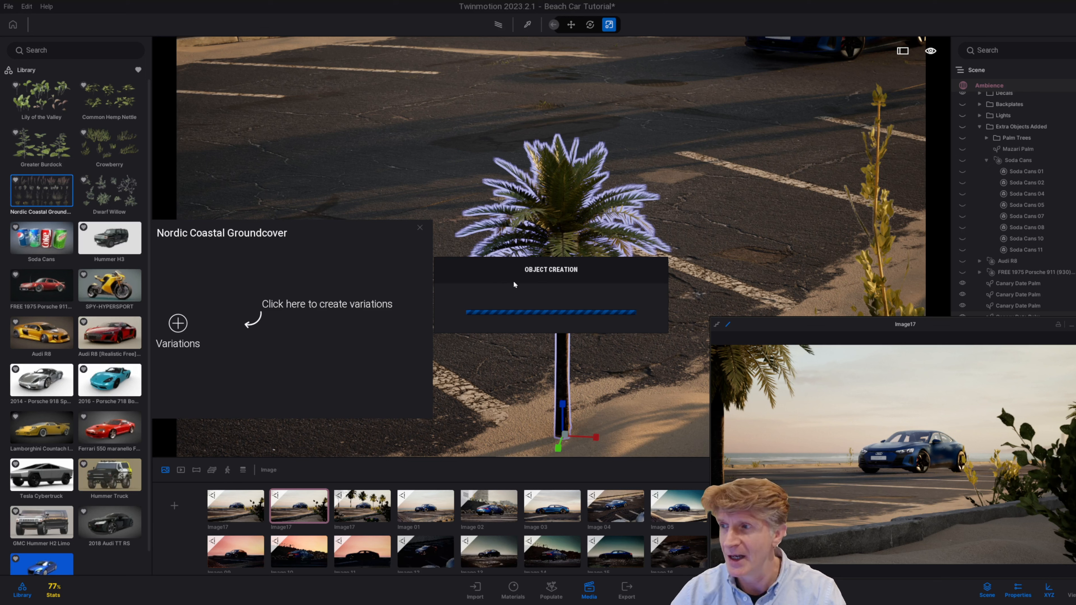
# Place Nordic Coastal Groundcover 03 on the sand near the palm and move it over to the camera side of the curb
pyautogui.click(375, 269)
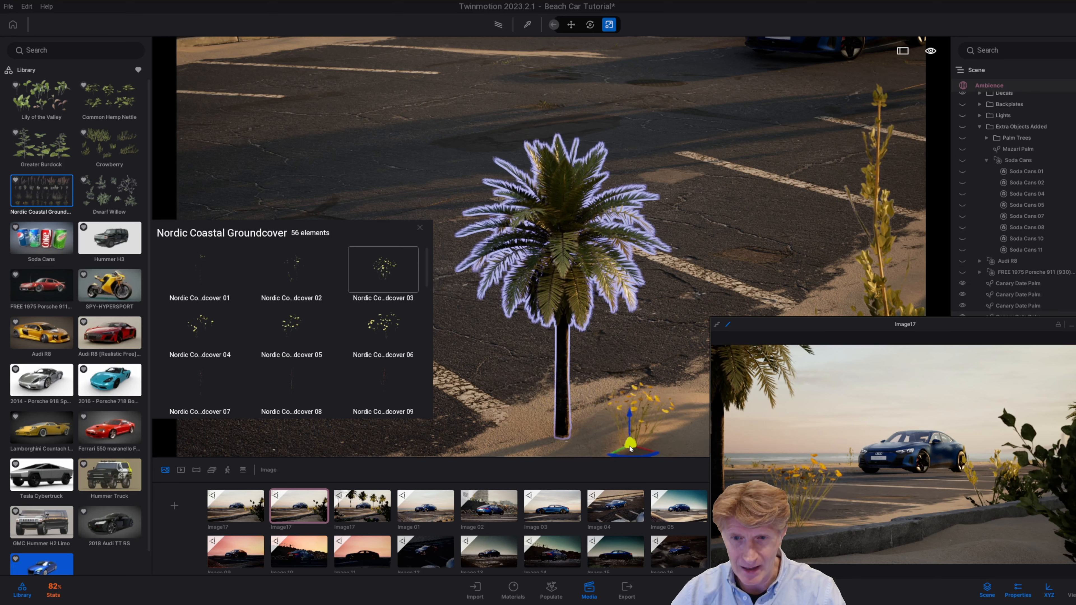
pyautogui.click(630, 449)
pyautogui.moveTo(543, 344); pyautogui.dragTo(576, 399, button='right')
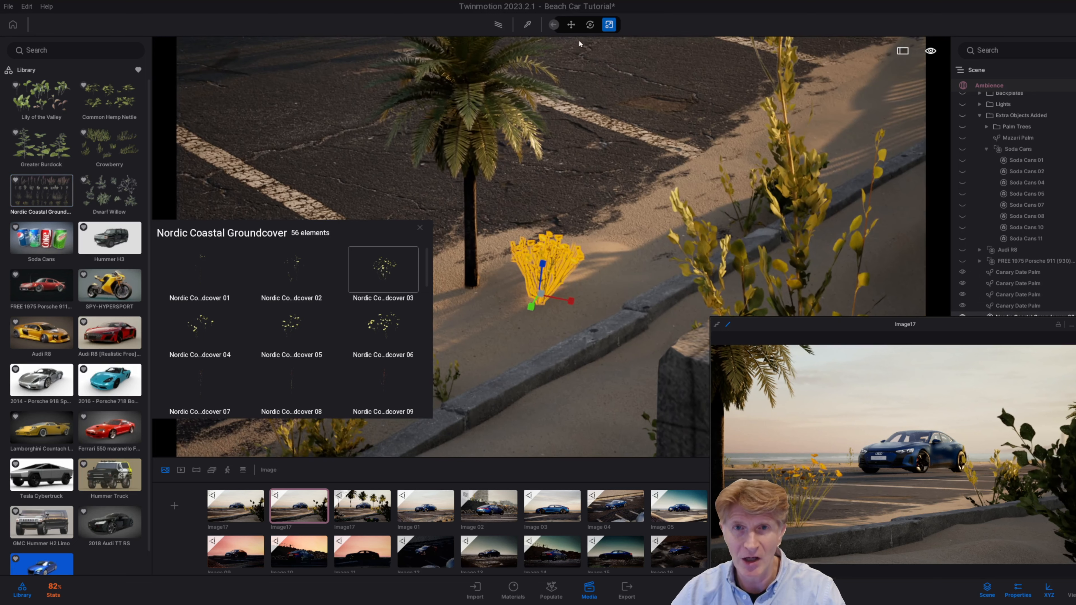
pyautogui.click(568, 25)
pyautogui.moveTo(547, 300); pyautogui.dragTo(485, 457)
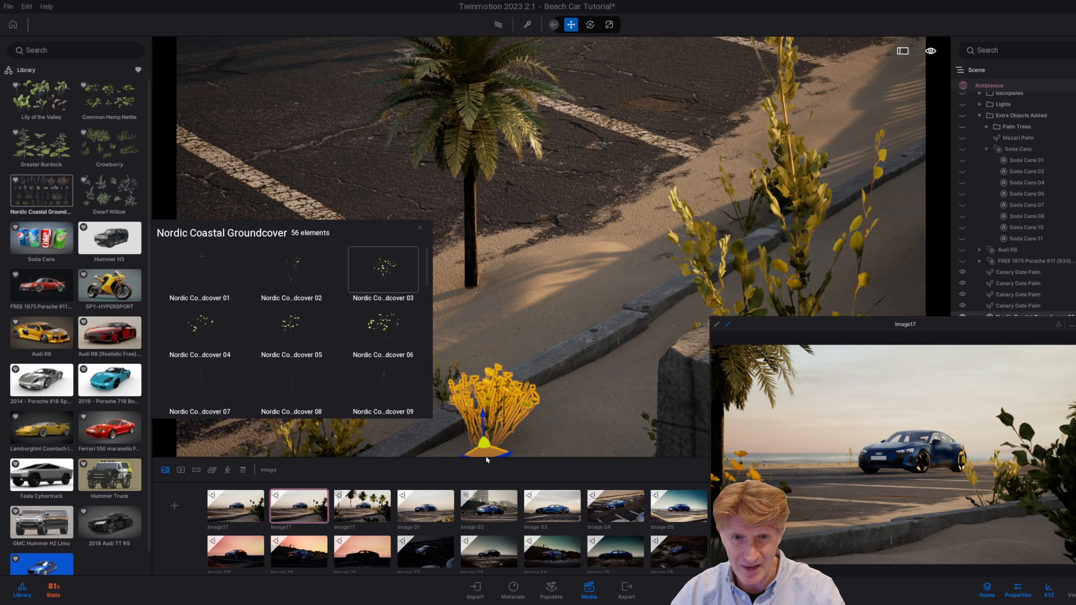
# Scale the groundcover clump down and place another Nordic Coastal Groundcover 03 on the sand between the curb and the concrete block
pyautogui.click(609, 25)
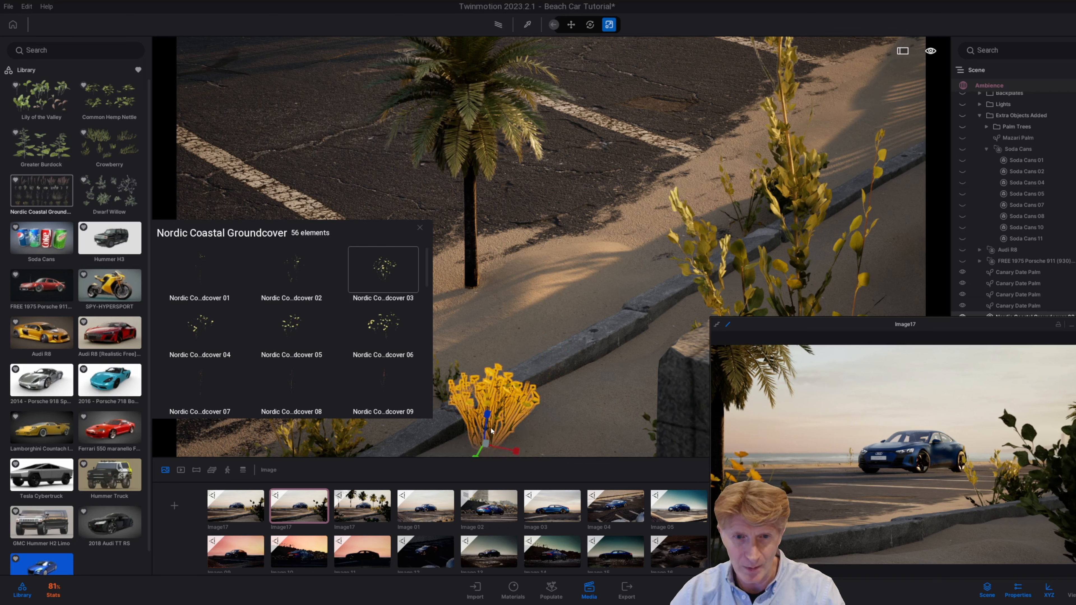
pyautogui.moveTo(484, 444); pyautogui.dragTo(444, 473)
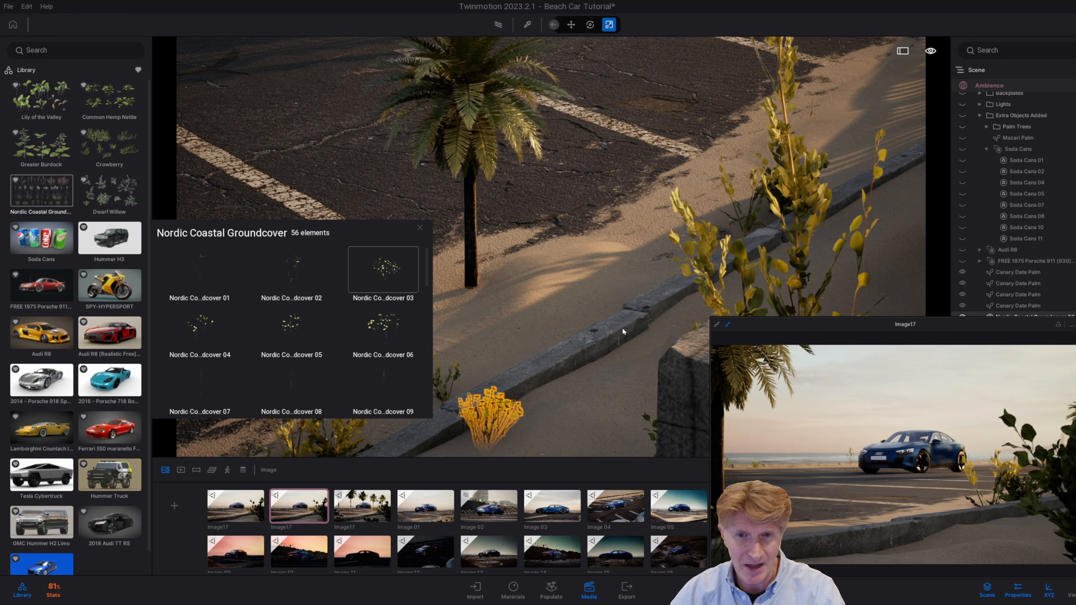
pyautogui.click(626, 360)
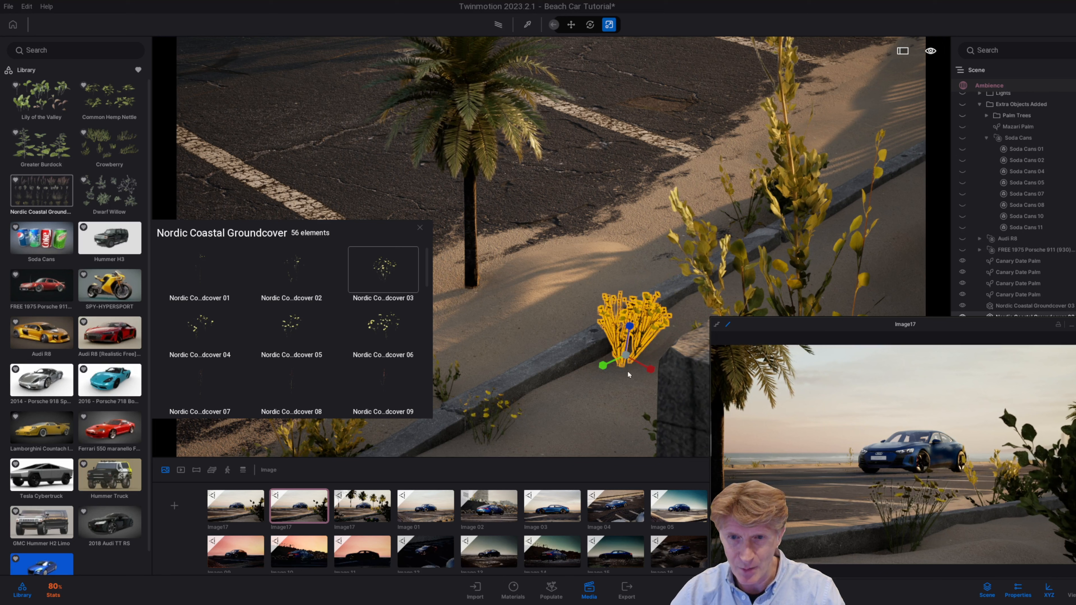
# Scale down the Nordic Coastal Groundcover clump on the sand between the curb and the concrete block
pyautogui.click(570, 25)
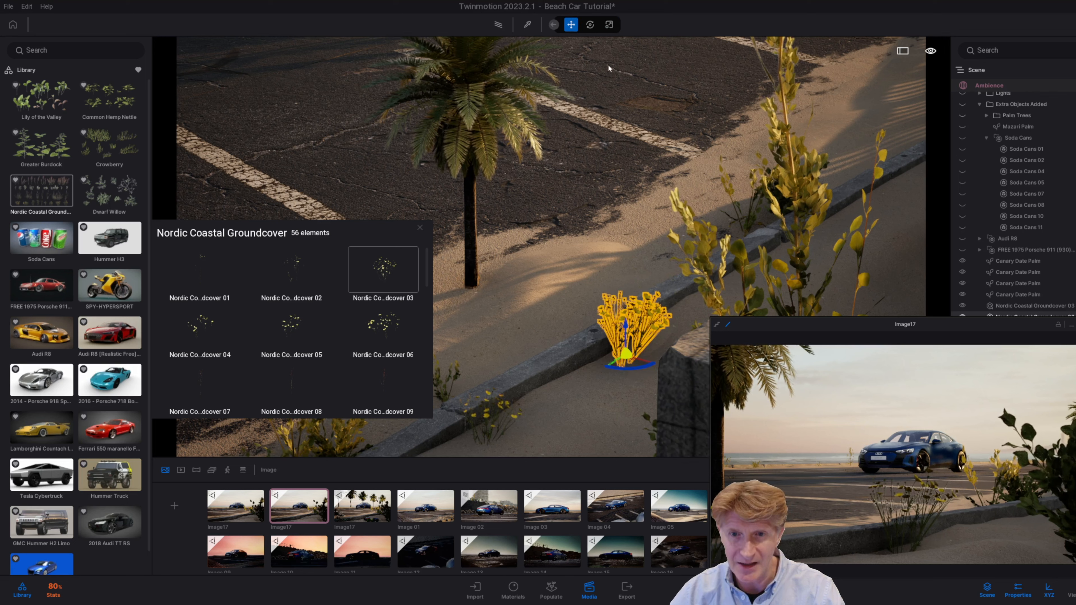
pyautogui.click(609, 25)
pyautogui.moveTo(602, 366); pyautogui.dragTo(589, 387)
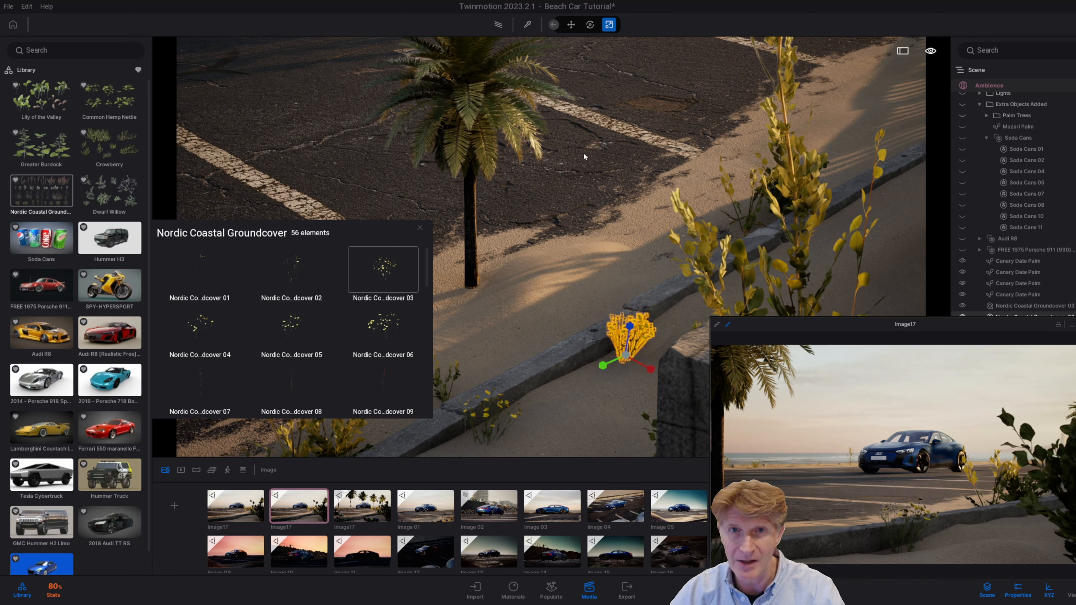
# Copy the groundcover clump as two single instances along the curb, one near the tall yellow bush and one closer to the camera
pyautogui.click(570, 24)
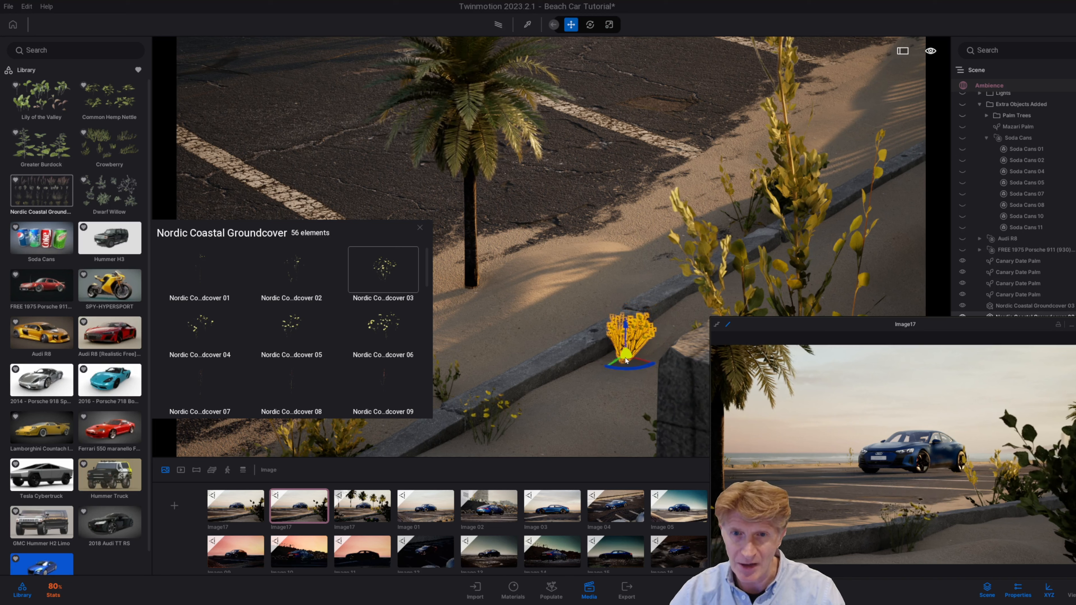
pyautogui.moveTo(626, 355); pyautogui.dragTo(727, 307)
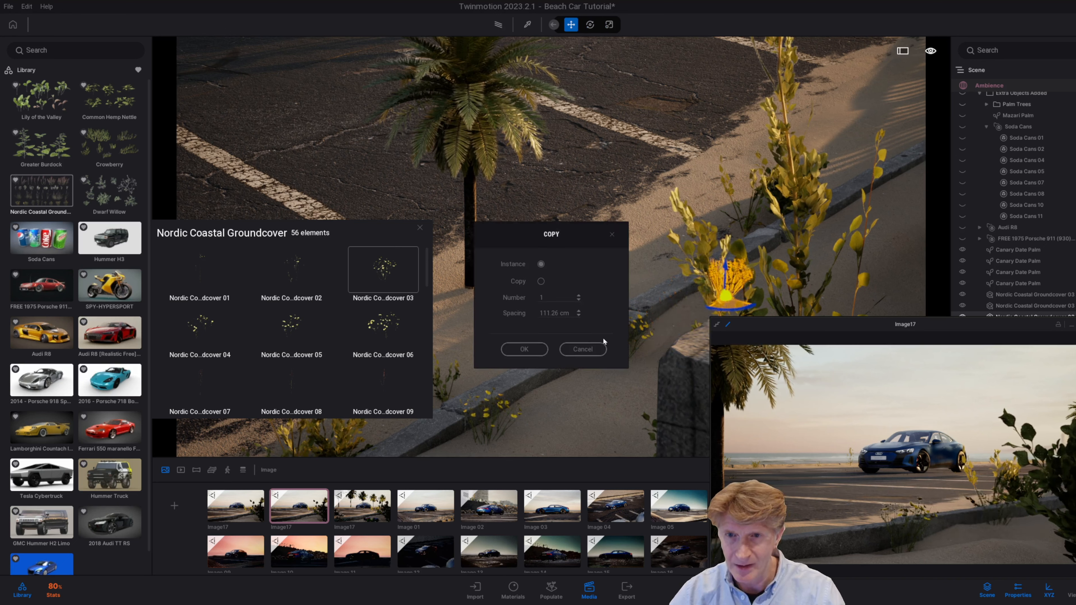
pyautogui.click(524, 349)
pyautogui.moveTo(724, 298); pyautogui.dragTo(518, 439)
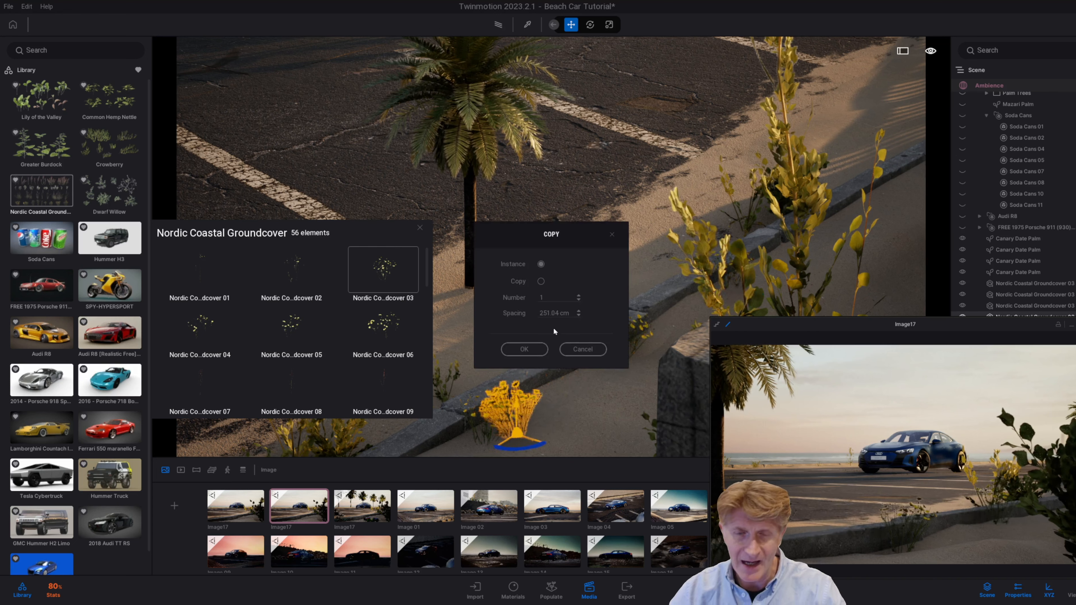
pyautogui.click(525, 352)
pyautogui.click(420, 229)
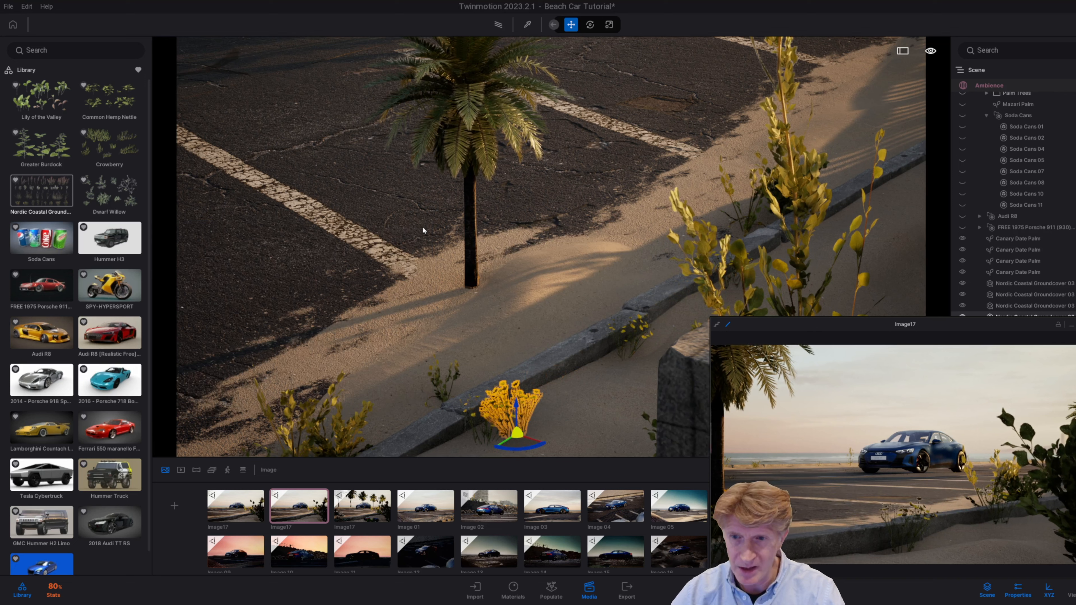
# Copy the Canary Date Palm on the far side of the parking lot as multiple instances along the curb, spaced about 870 cm apart
pyautogui.moveTo(500, 341); pyautogui.dragTo(495, 225, button='right')
pyautogui.click(425, 250)
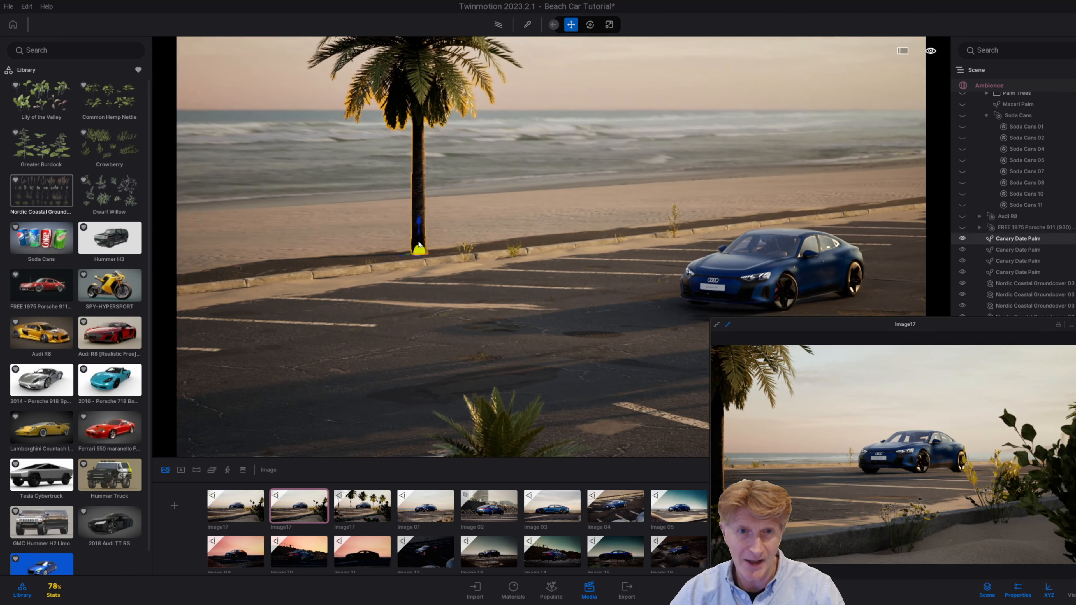
pyautogui.press('e')
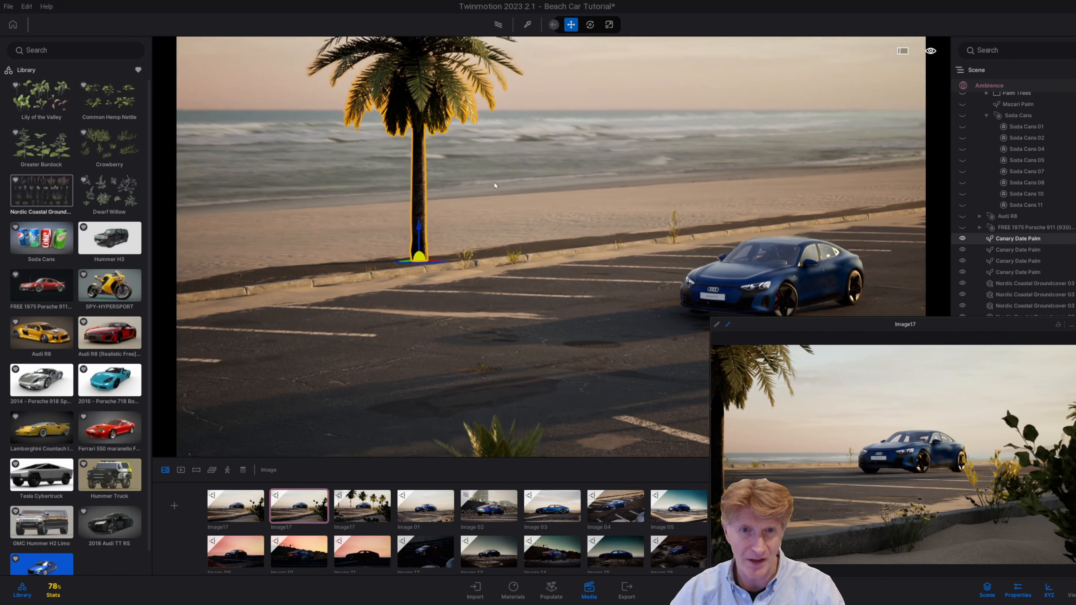
pyautogui.press('e')
pyautogui.press('e')
pyautogui.moveTo(451, 296); pyautogui.dragTo(470, 250, button='right')
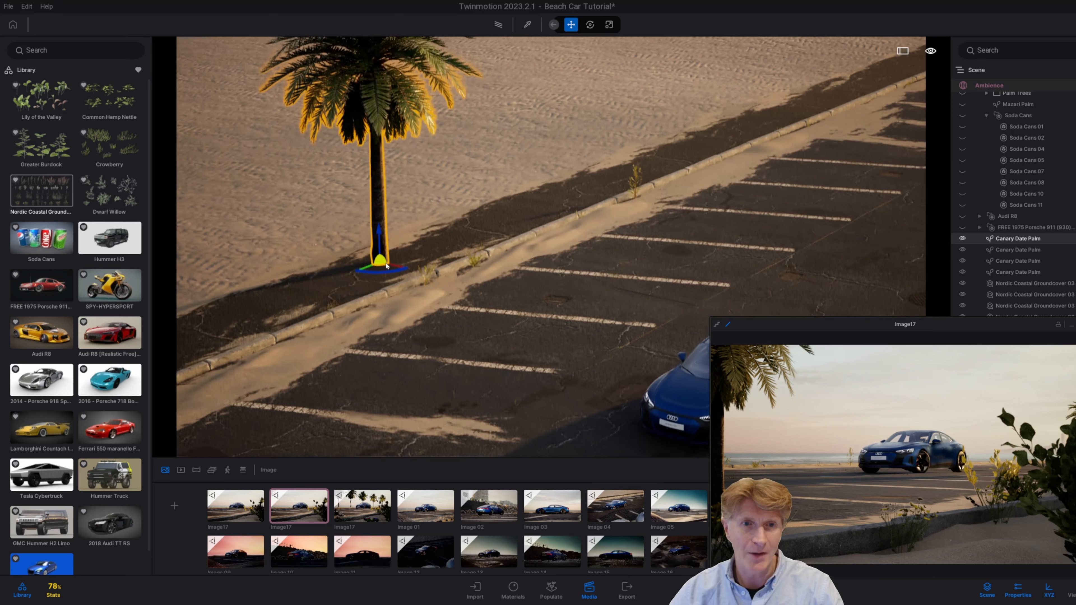
pyautogui.moveTo(376, 273); pyautogui.dragTo(559, 210)
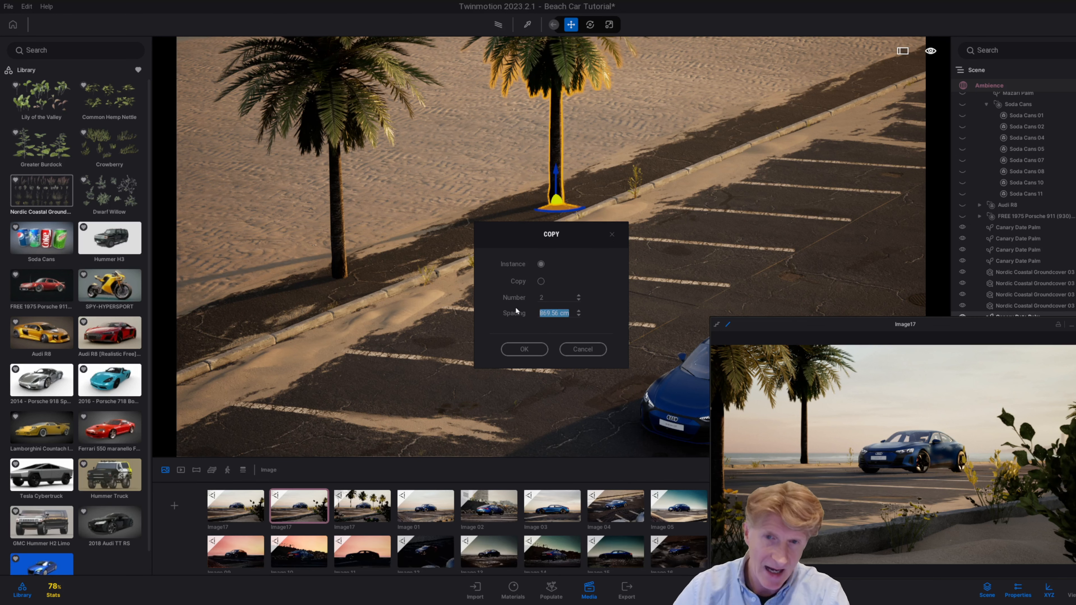
pyautogui.write('9')
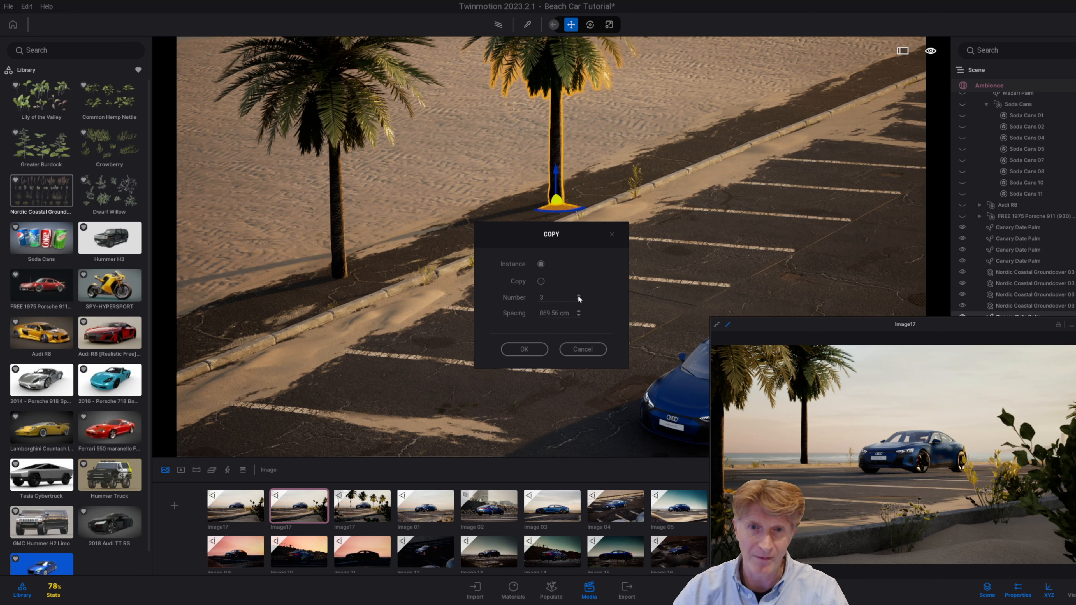
pyautogui.click(524, 349)
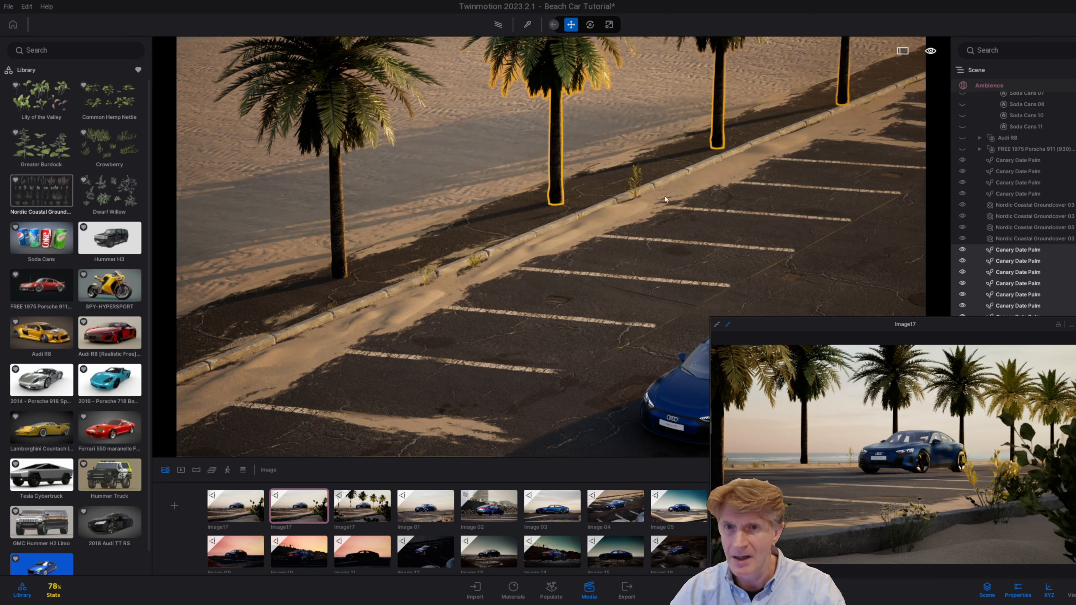
# Move the row of copied palms away from the parking lot curb onto the edge of the beach sand and deselect them
pyautogui.moveTo(518, 301); pyautogui.dragTo(600, 288, button='right')
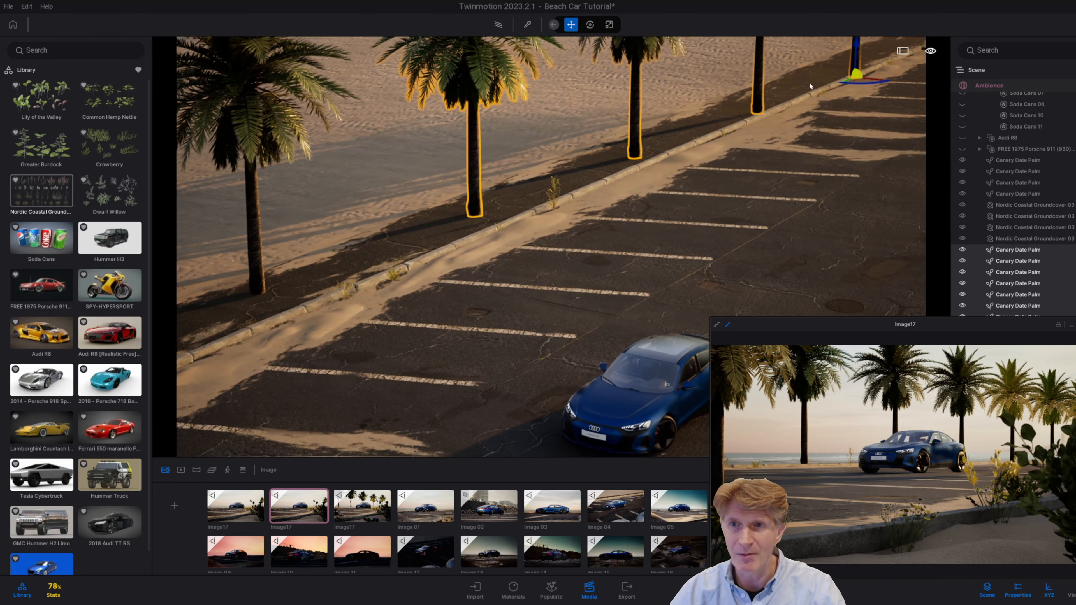
pyautogui.click(847, 85)
pyautogui.moveTo(847, 84); pyautogui.dragTo(770, 66)
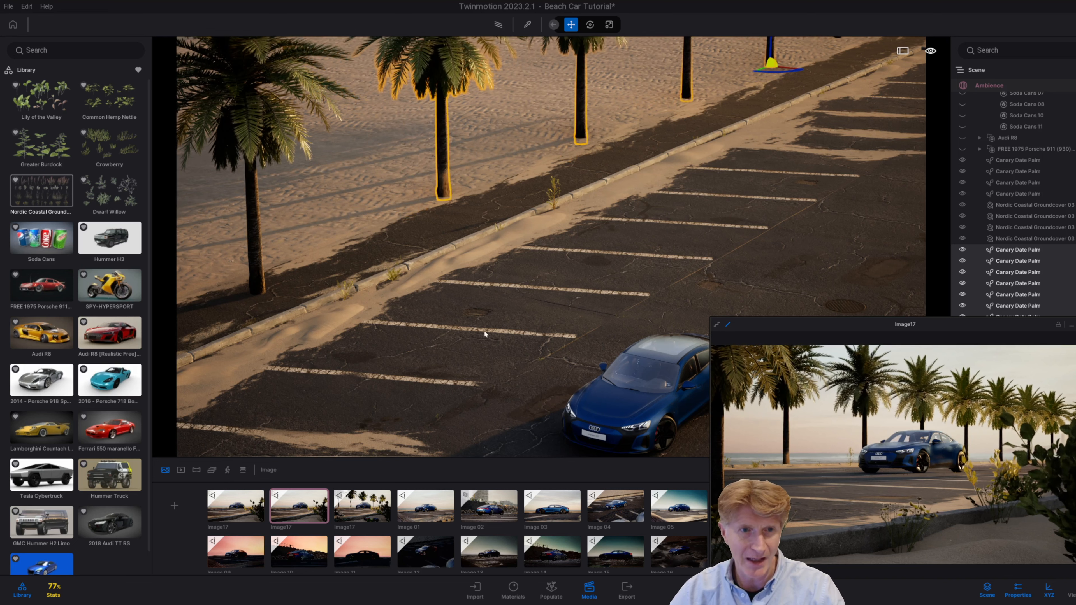
pyautogui.press('Escape')
# Delete the surplus Canary Date Palm that is not part of the new row
pyautogui.moveTo(533, 348); pyautogui.dragTo(450, 331, button='right')
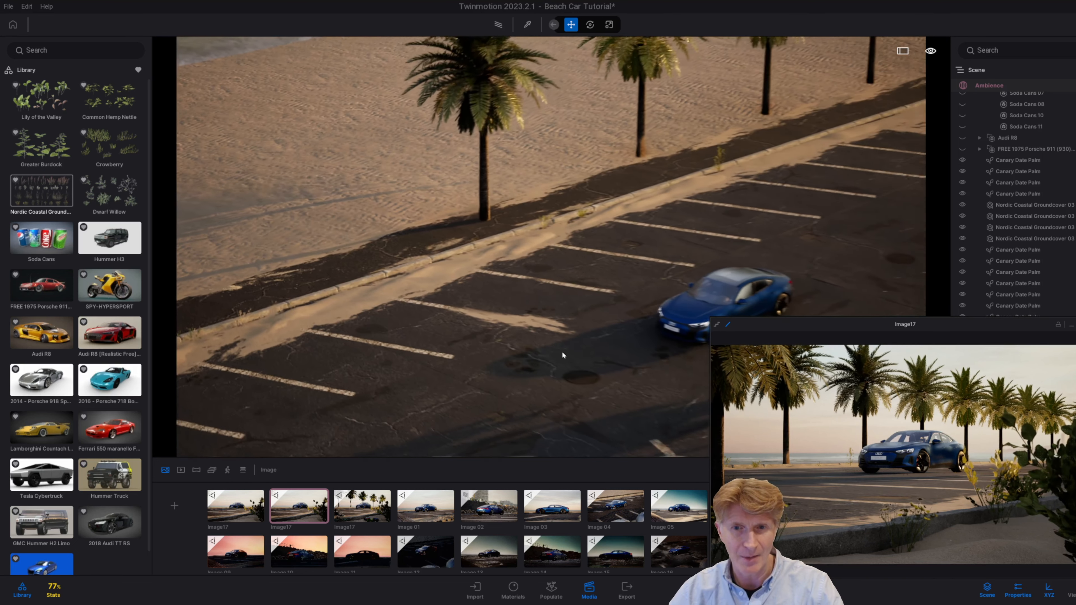
pyautogui.moveTo(561, 356); pyautogui.dragTo(529, 382, button='right')
pyautogui.click(488, 357)
pyautogui.press('Delete')
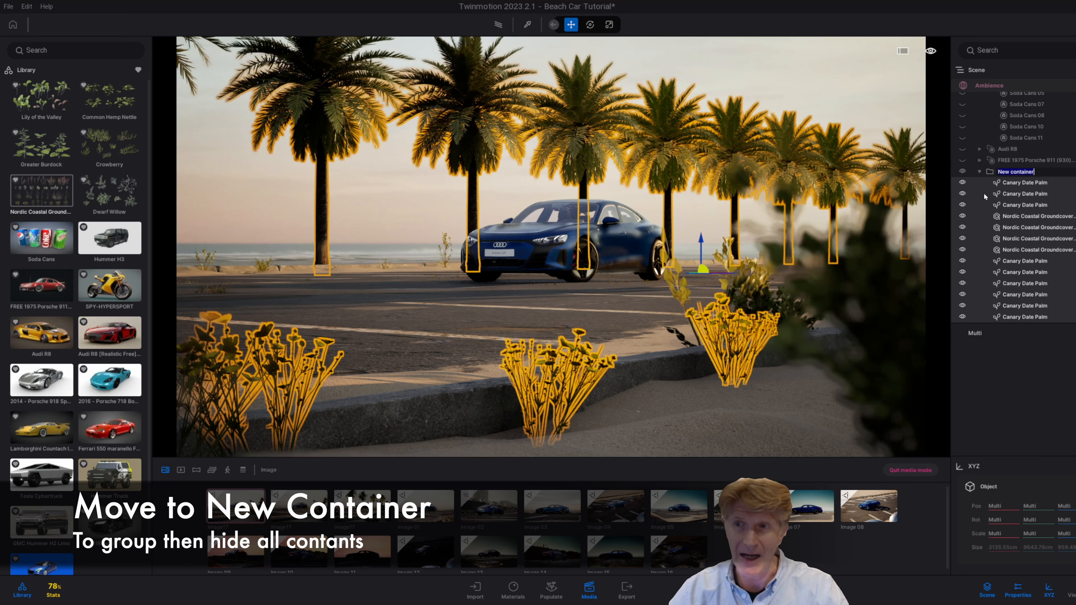
# Name the new container holding the palms and groundcover tREES, and hide it with all its contents
pyautogui.write('t')
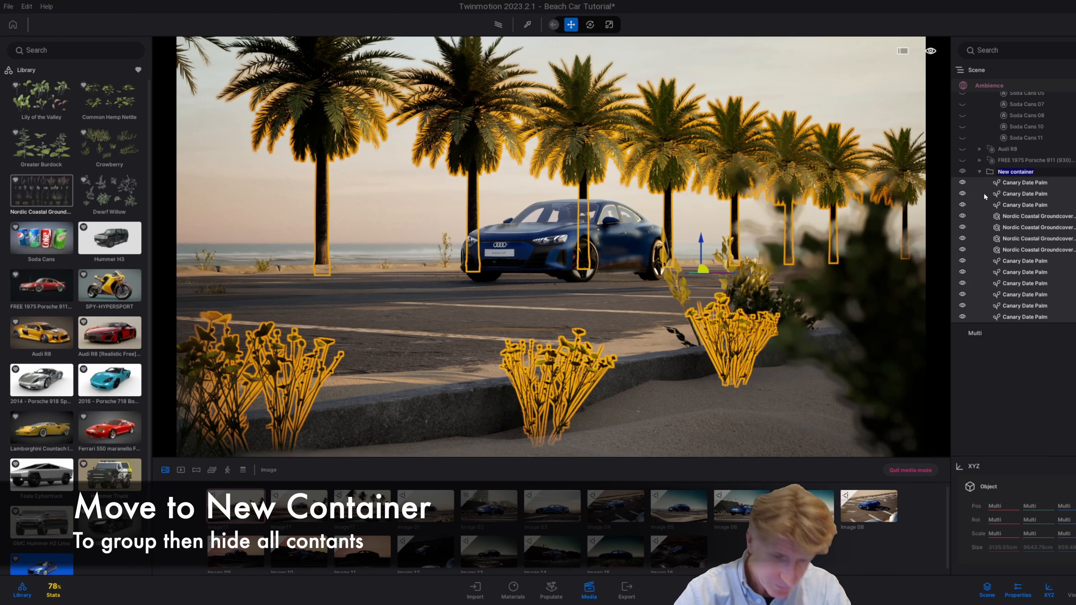
pyautogui.write('REES')
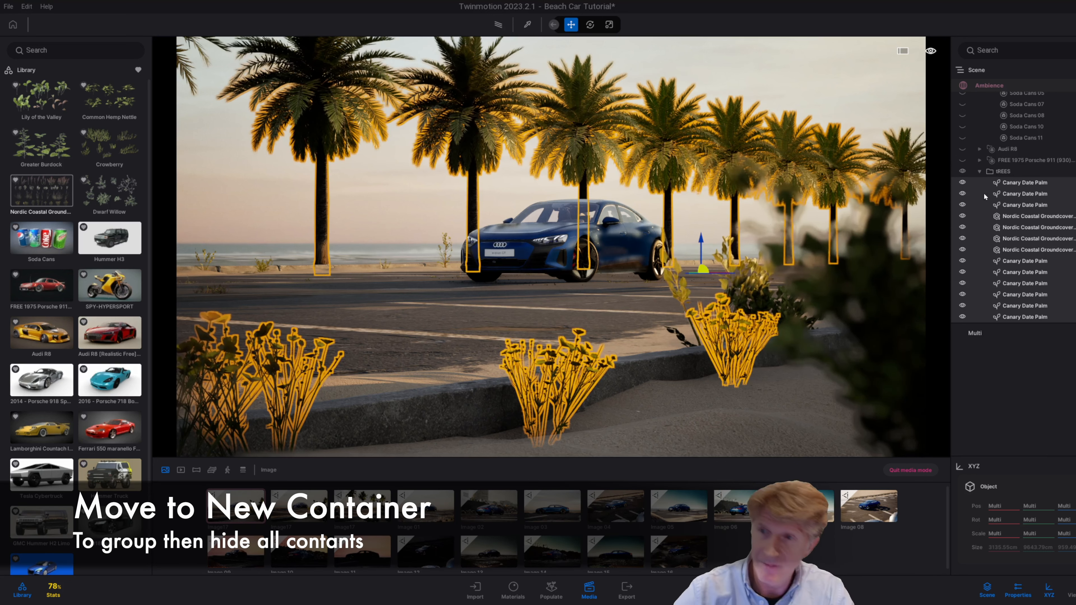
pyautogui.click(962, 172)
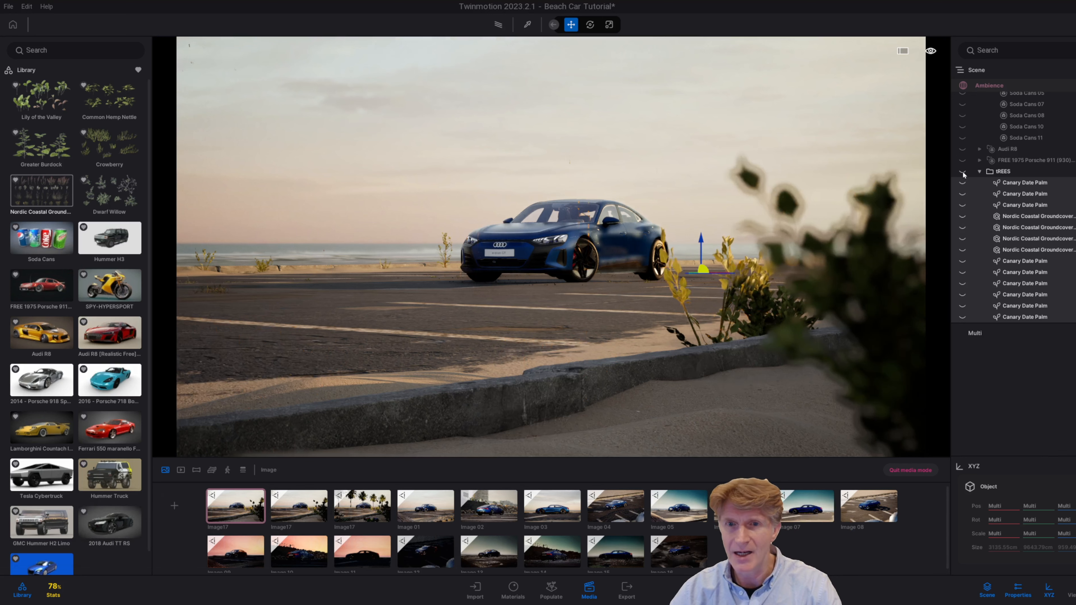
# Switch to the second saved Image17 and select only one Canary Date Palm inside the tREES container
pyautogui.moveTo(242, 492)
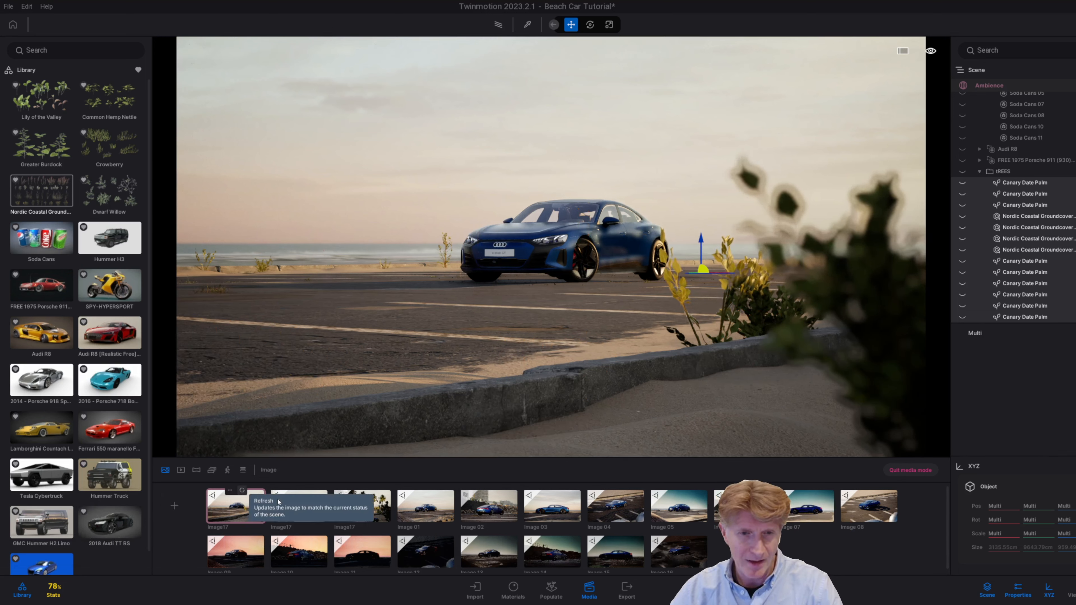
pyautogui.click(300, 508)
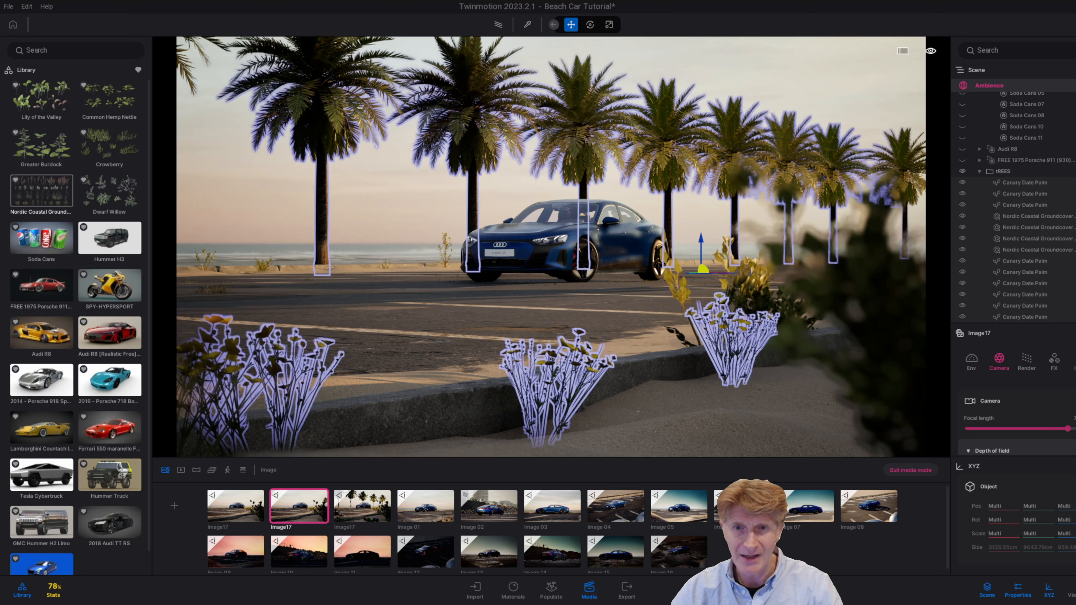
pyautogui.click(1034, 295)
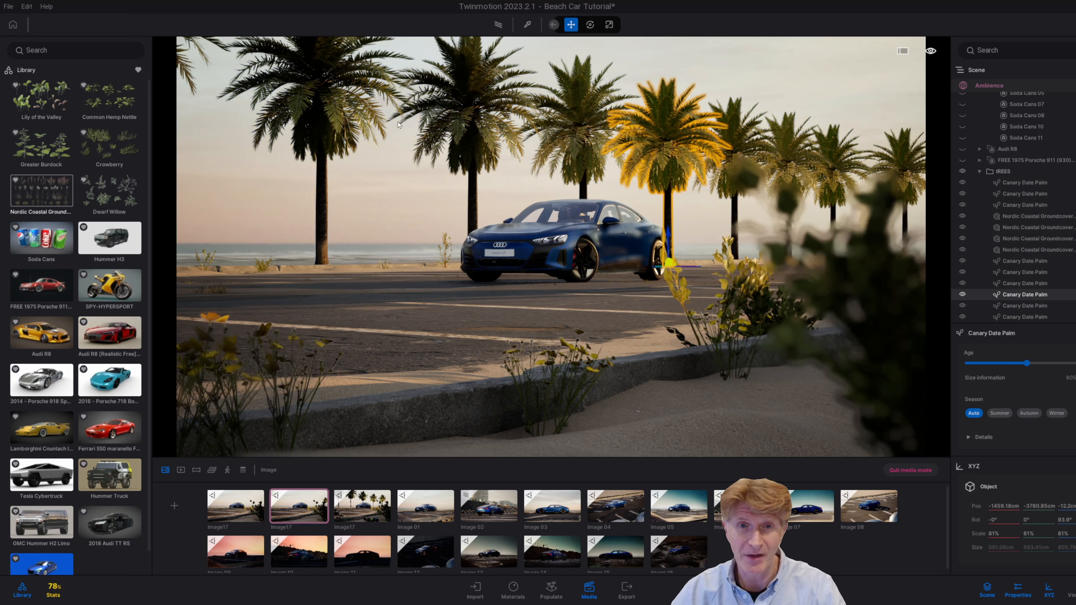
# Select the bushy Saltbush 90 behind the curb and scale it down
pyautogui.click(745, 277)
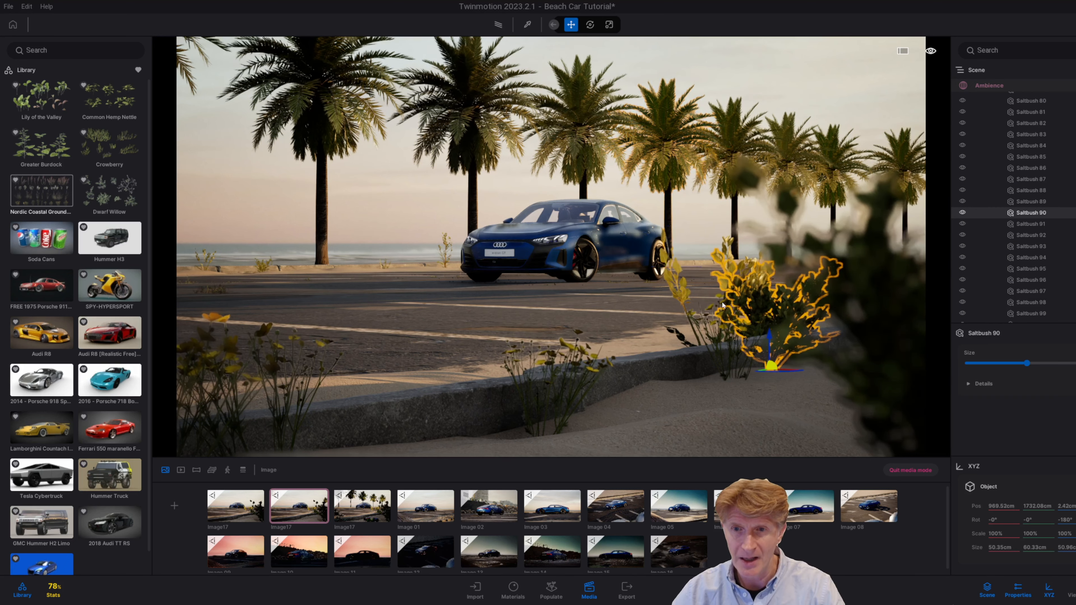
pyautogui.click(609, 24)
pyautogui.moveTo(772, 346); pyautogui.dragTo(735, 400)
# Scale Saltbush 91 down to about 55% and move it across the sand to the dark foreground bush
pyautogui.click(727, 297)
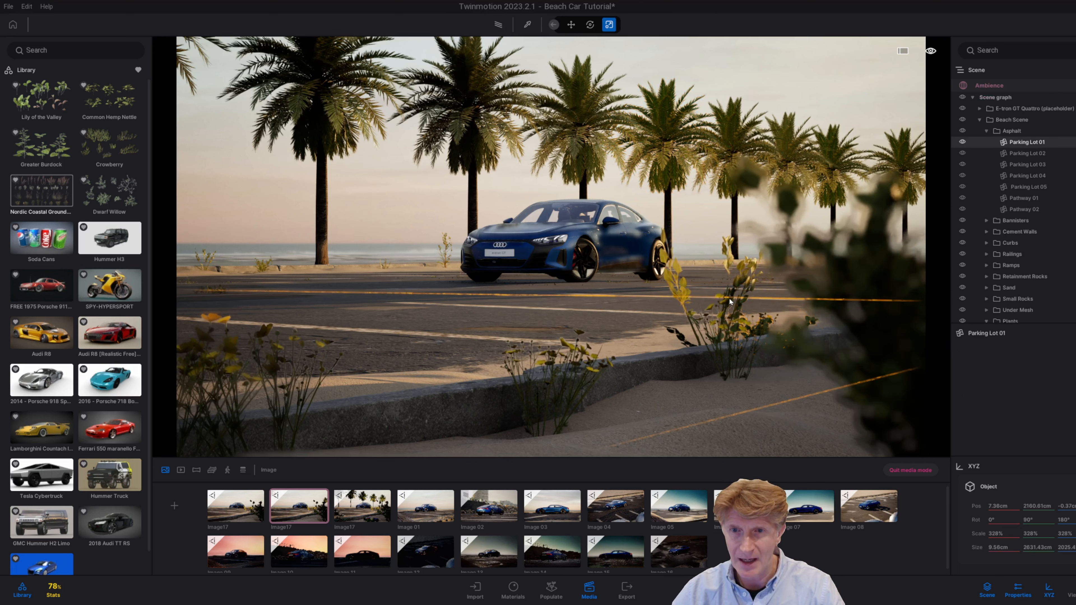
pyautogui.click(729, 295)
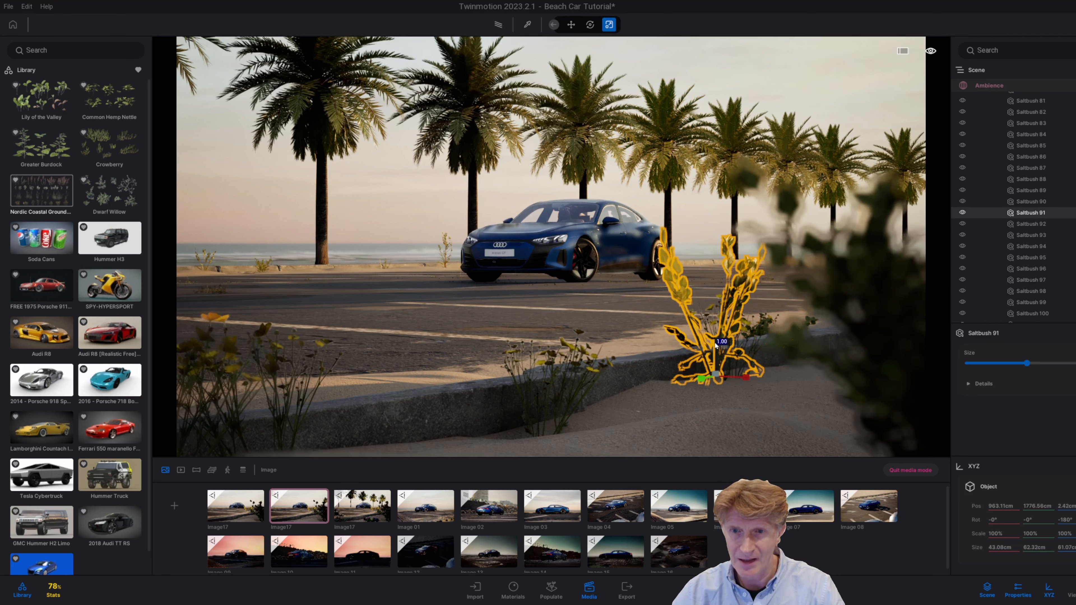
pyautogui.moveTo(721, 378); pyautogui.dragTo(697, 398)
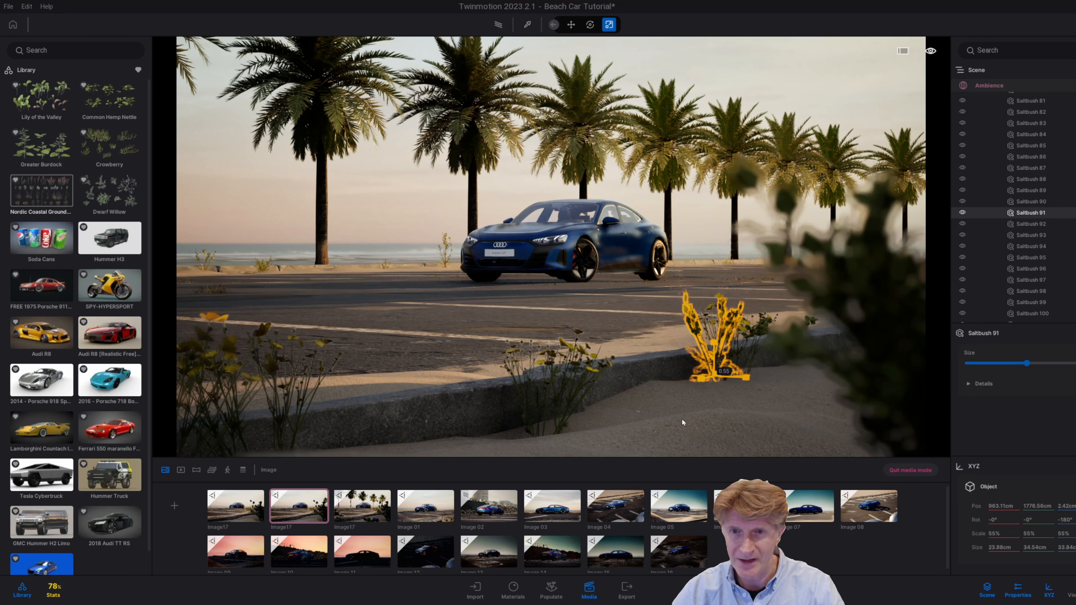
pyautogui.click(573, 25)
pyautogui.moveTo(718, 373); pyautogui.dragTo(838, 418)
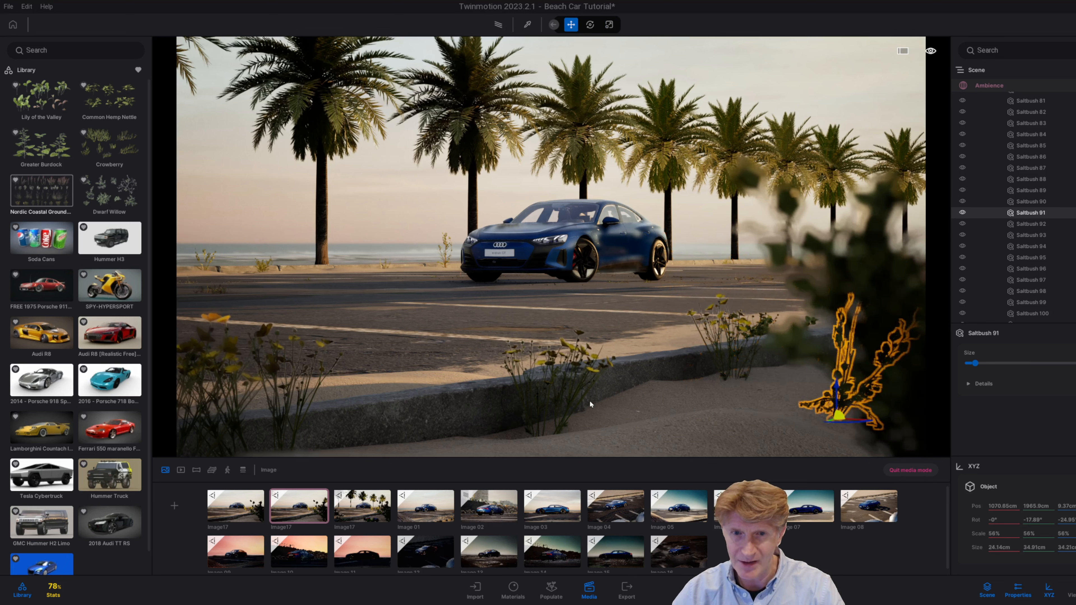
# Delete the middle groundcover clump standing in front of the curb
pyautogui.click(569, 366)
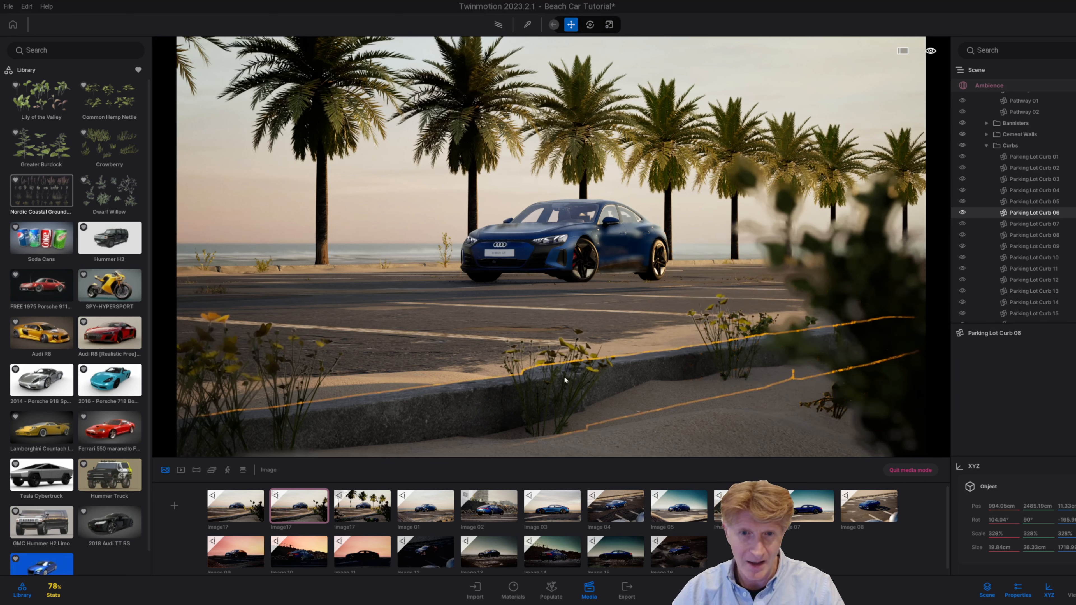
pyautogui.click(564, 344)
pyautogui.press('Delete')
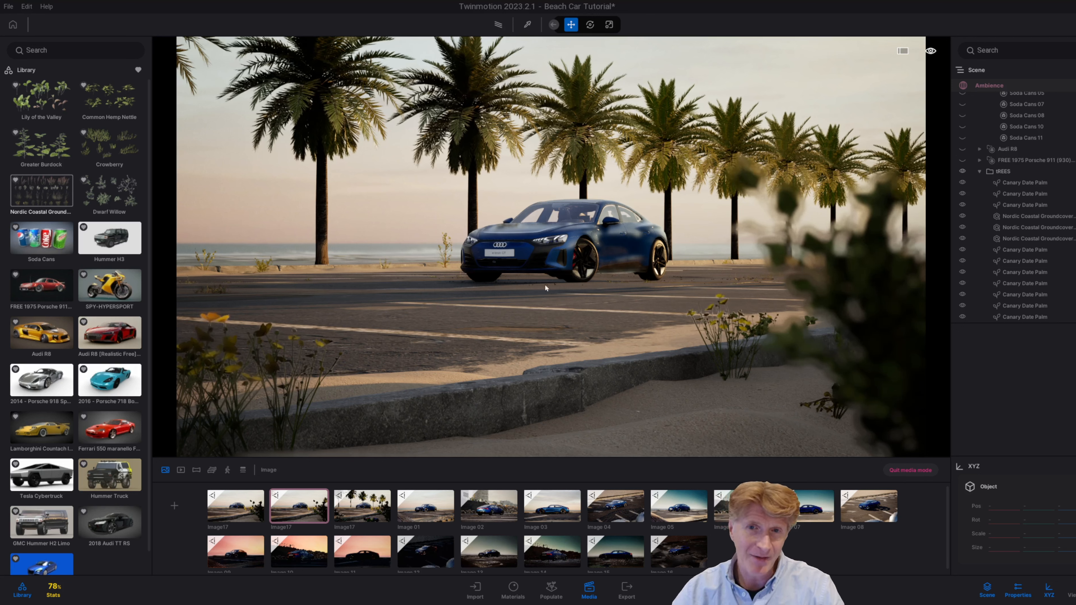
# Turn off the library's favourites filter and open the Cars & Vehicles category of Sketchfab
pyautogui.click(139, 71)
pyautogui.click(139, 70)
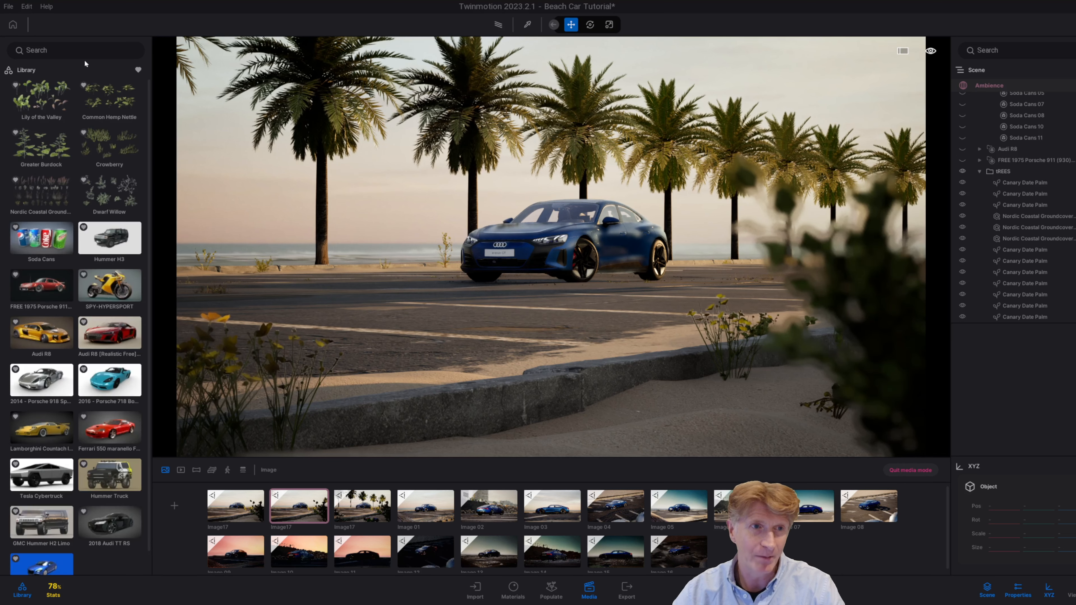
pyautogui.click(139, 70)
pyautogui.click(50, 237)
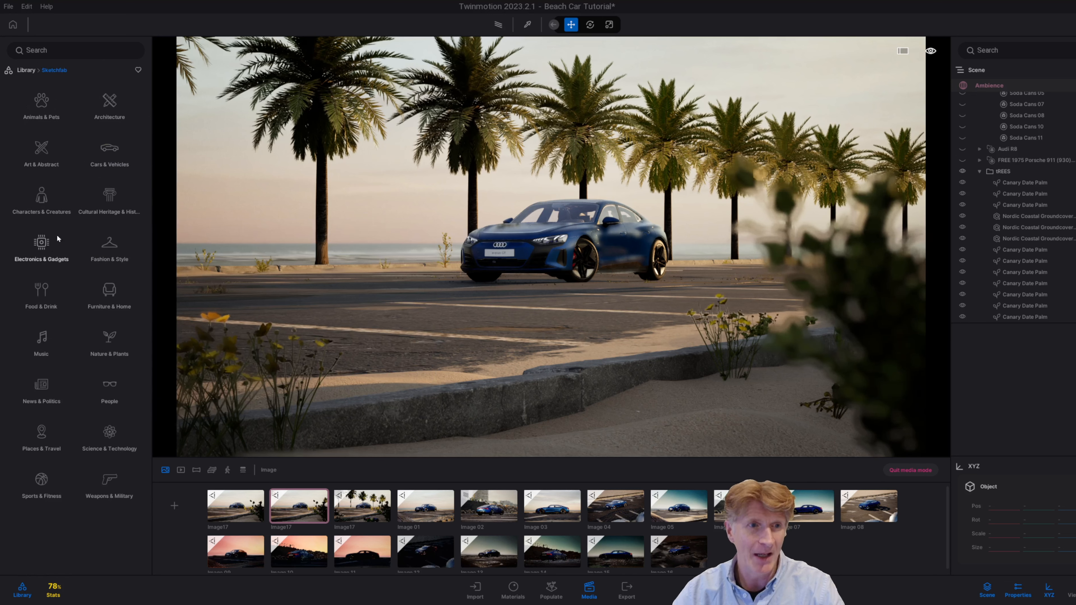
pyautogui.click(108, 156)
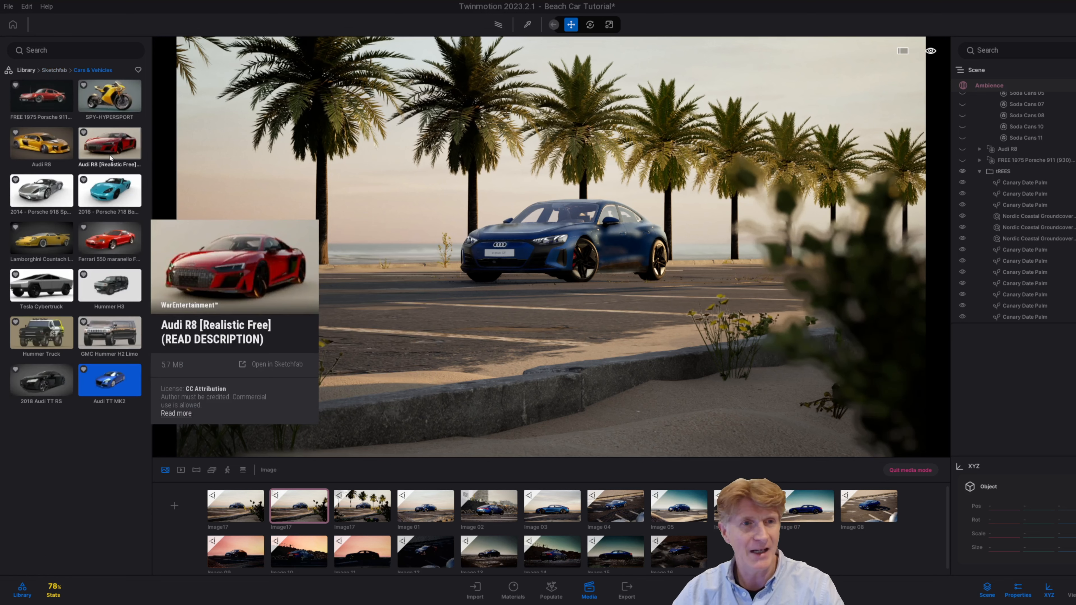
pyautogui.moveTo(113, 105)
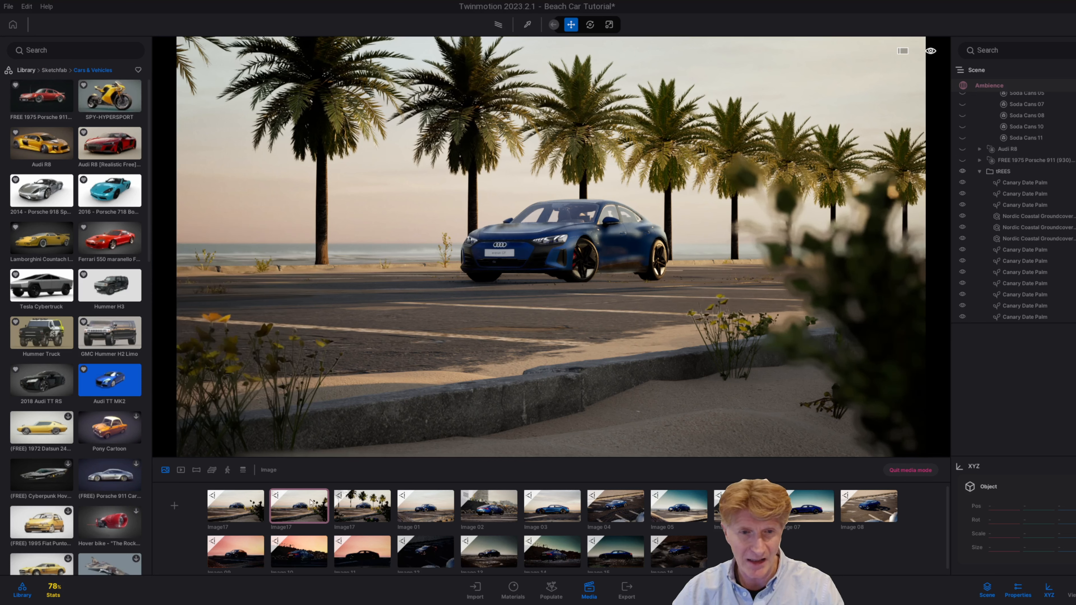
# Turn on the media preview for the second Image17, pop it out as a larger floating window and reposition it
pyautogui.click(295, 491)
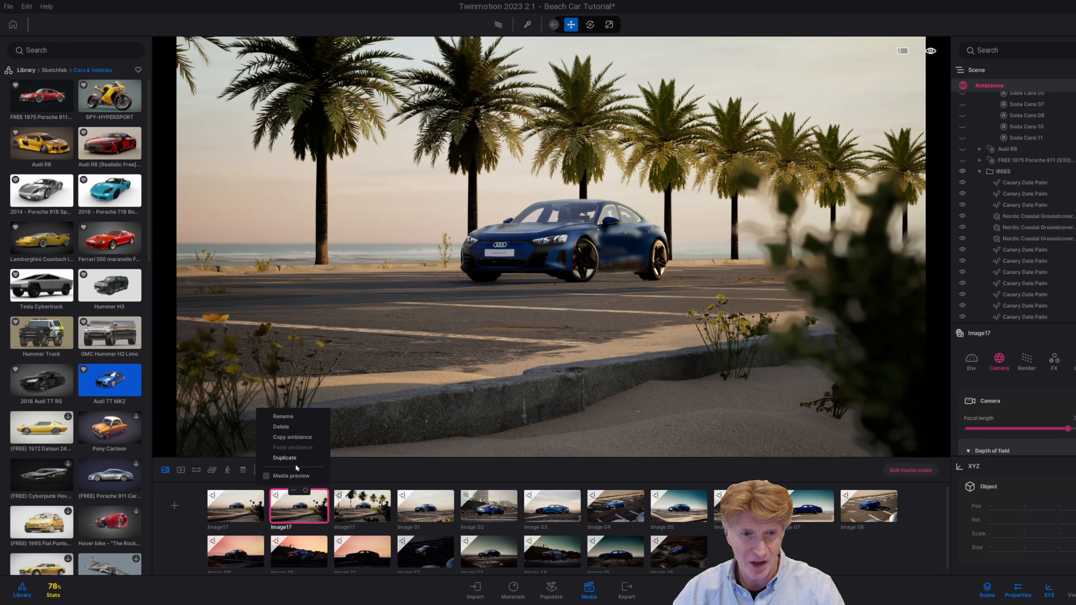
pyautogui.click(296, 475)
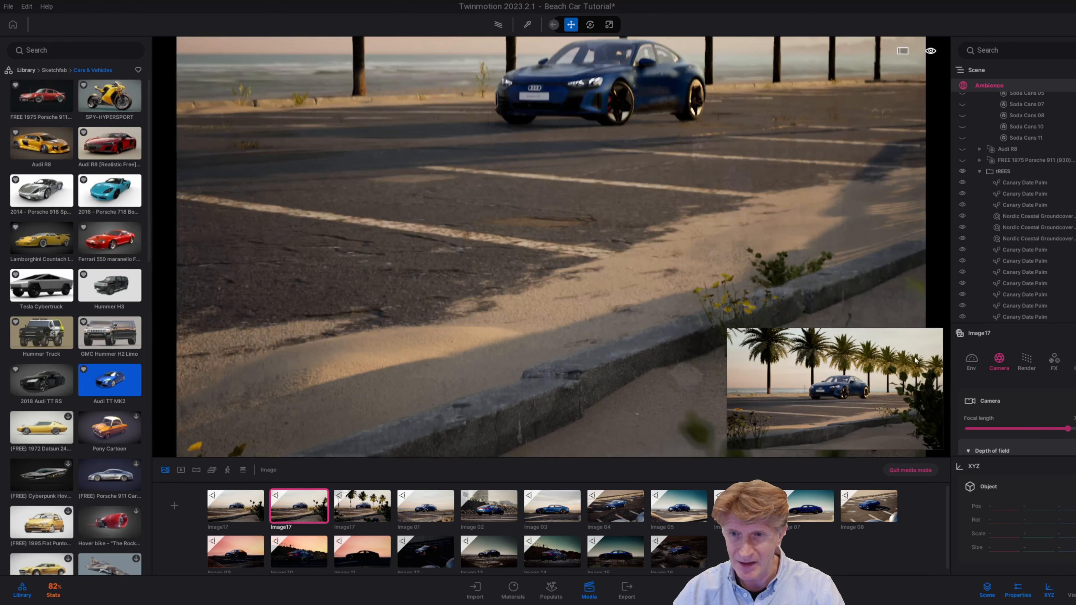
pyautogui.keyDown('shift'); pyautogui.moveTo(915, 361); pyautogui.dragTo(936, 346, button='middle'); pyautogui.keyUp('shift')
pyautogui.click(920, 336)
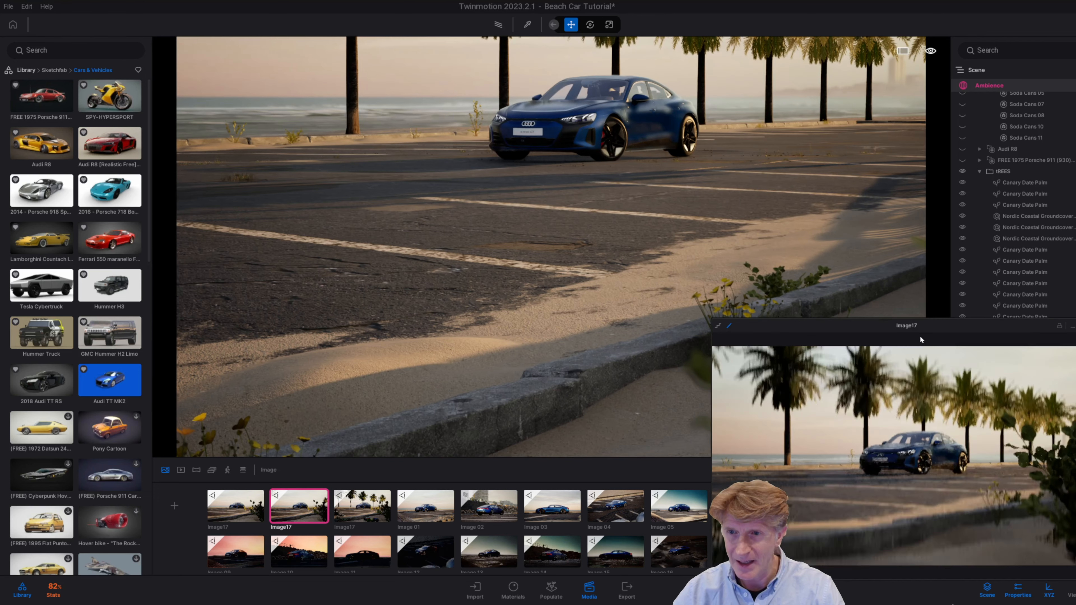
pyautogui.moveTo(918, 332)
pyautogui.mouseDown()
pyautogui.moveTo(867, 316)
pyautogui.moveTo(911, 322)
pyautogui.mouseUp()
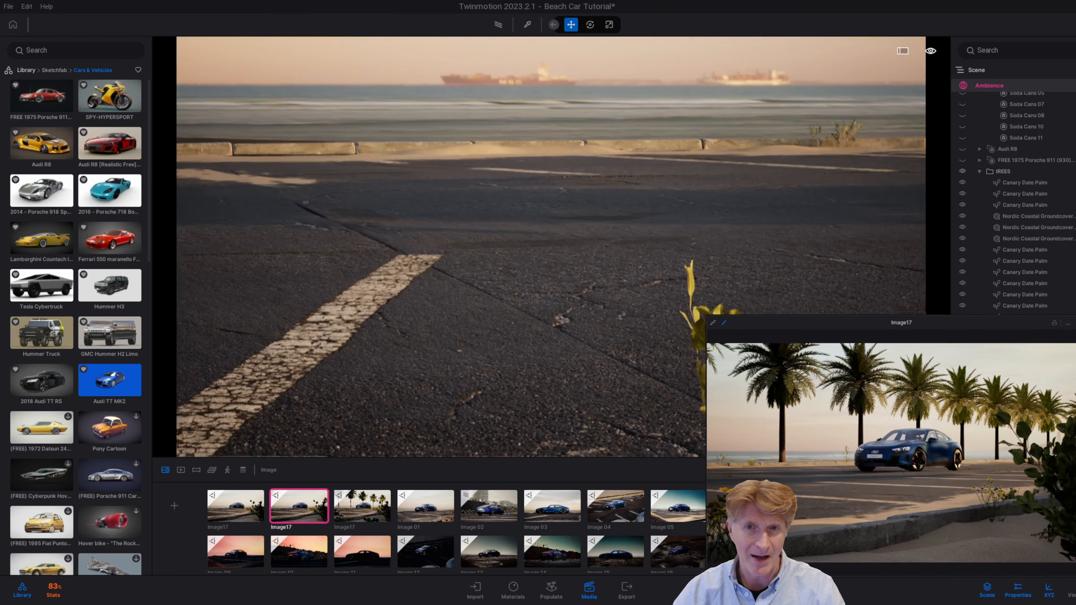